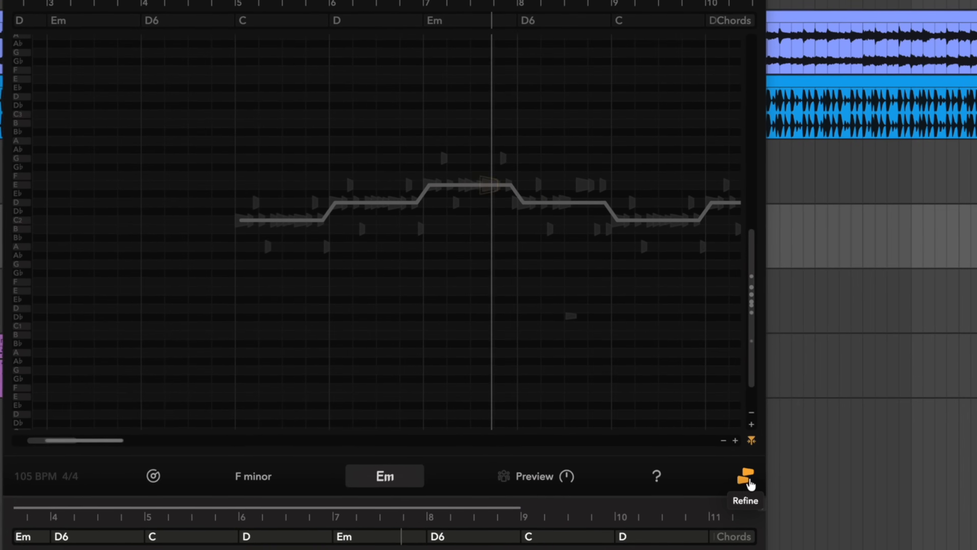
Step: Place the bass pattern Main 4 on the bass track at bar 15 and extend it to bar 17
{"action": "left_click", "coordinate": [753, 487]}
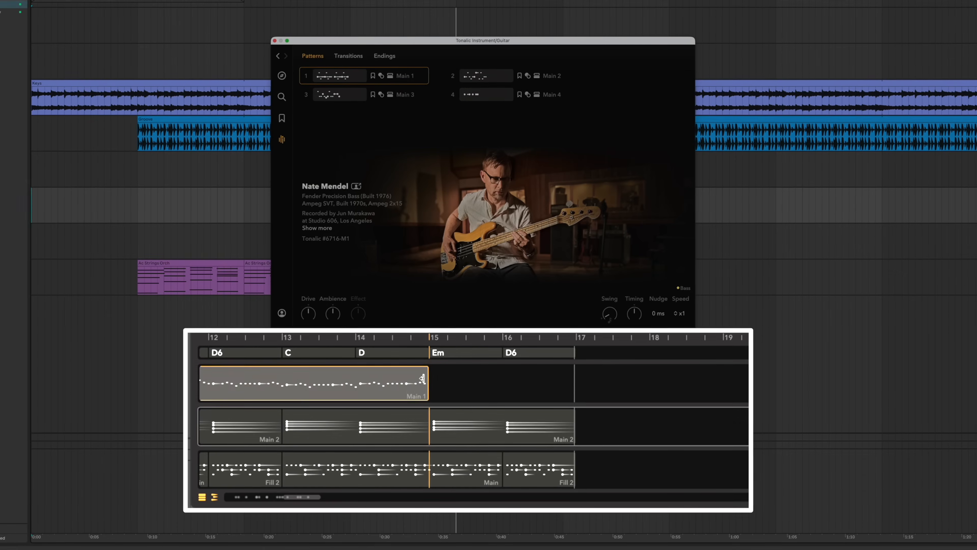
{"action": "left_click_drag", "start_coordinate": [486, 92], "coordinate": [439, 375]}
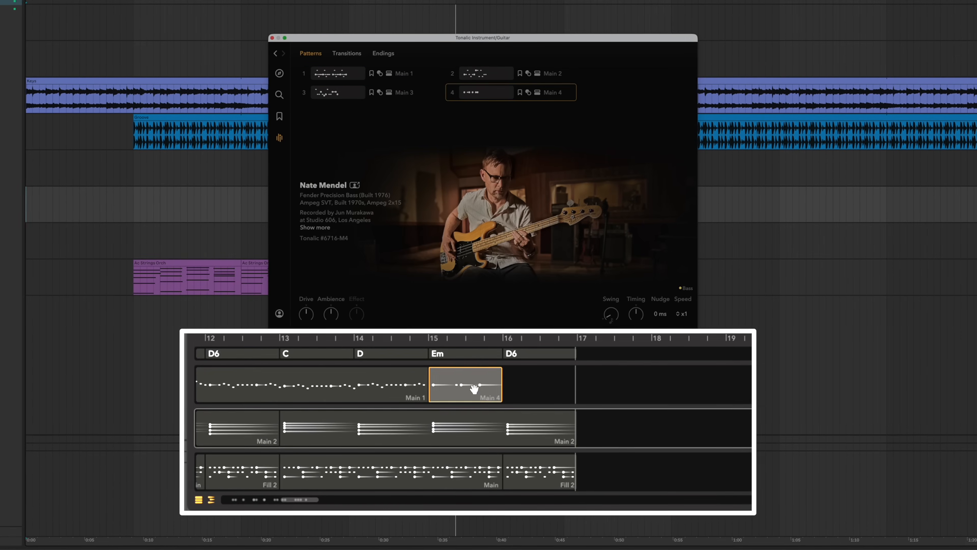
{"action": "left_click_drag", "start_coordinate": [501, 384], "coordinate": [575, 385]}
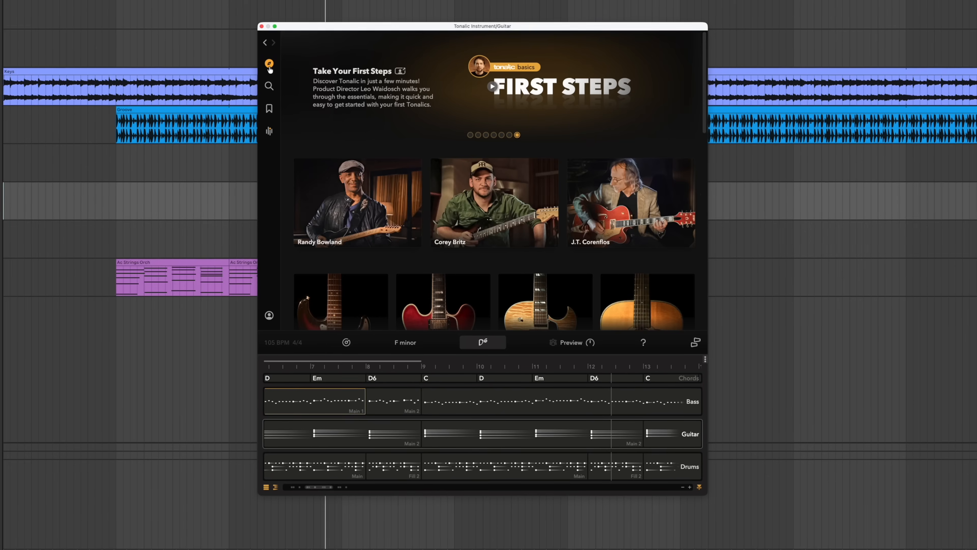
Step: Browse the musicians, instrument categories and playing-style collections on the Tonalic discovery page
{"action": "scroll", "coordinate": [394, 172], "scroll_direction": "right", "scroll_amount": 3}
{"action": "scroll", "coordinate": [393, 172], "scroll_direction": "down", "scroll_amount": 3}
{"action": "scroll", "coordinate": [394, 172], "scroll_direction": "down", "scroll_amount": 10}
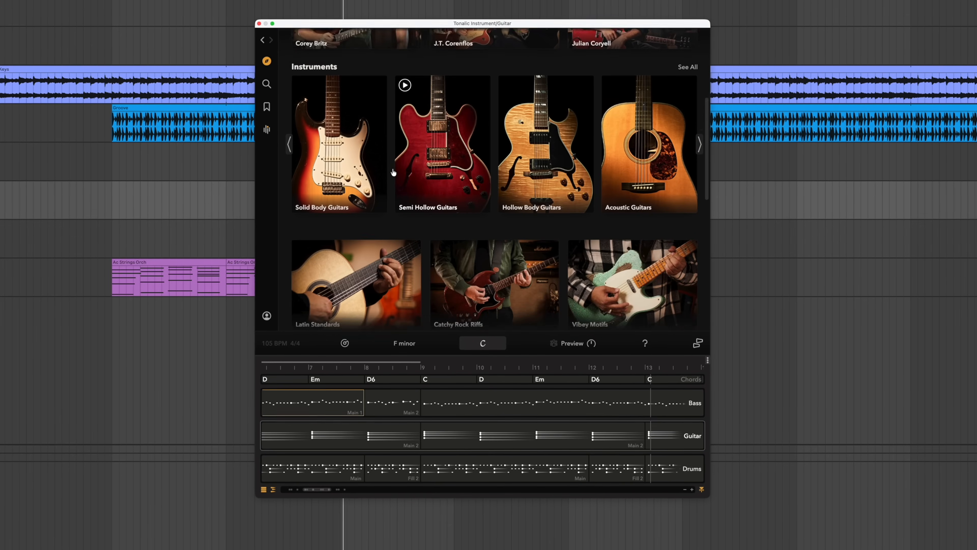
{"action": "scroll", "coordinate": [391, 167], "scroll_direction": "down", "scroll_amount": 5}
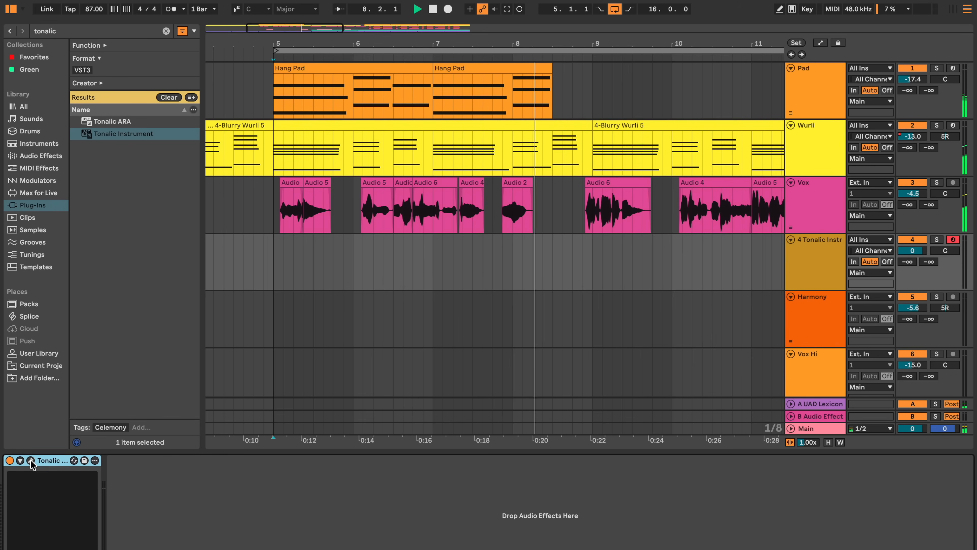
Step: Open the Tonalic Instrument window on track 4, look through its musicians and instruments, and close it again
{"action": "left_click", "coordinate": [31, 460]}
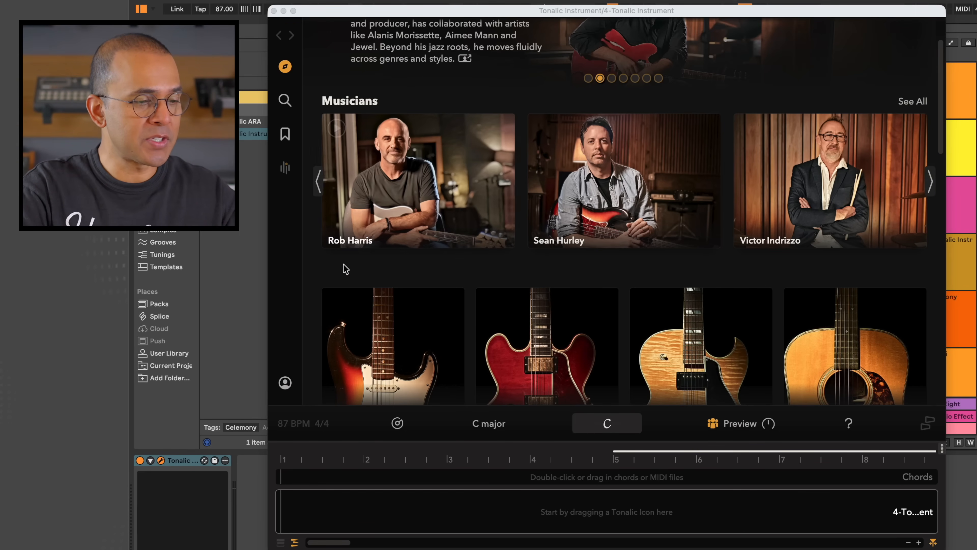
{"action": "scroll", "coordinate": [345, 269], "scroll_direction": "down", "scroll_amount": 7}
{"action": "scroll", "coordinate": [353, 292], "scroll_direction": "down", "scroll_amount": 5}
{"action": "scroll", "coordinate": [353, 292], "scroll_direction": "down", "scroll_amount": 7}
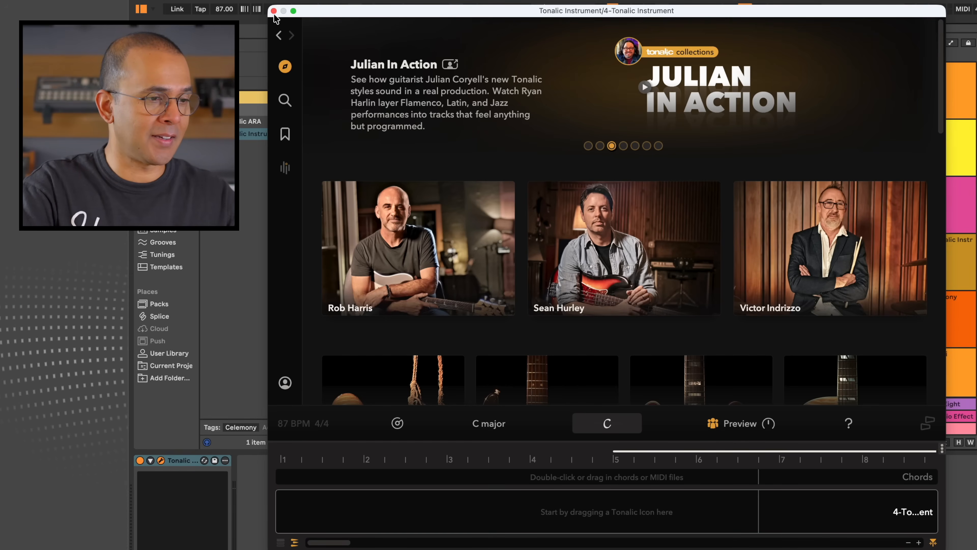
{"action": "left_click", "coordinate": [274, 11]}
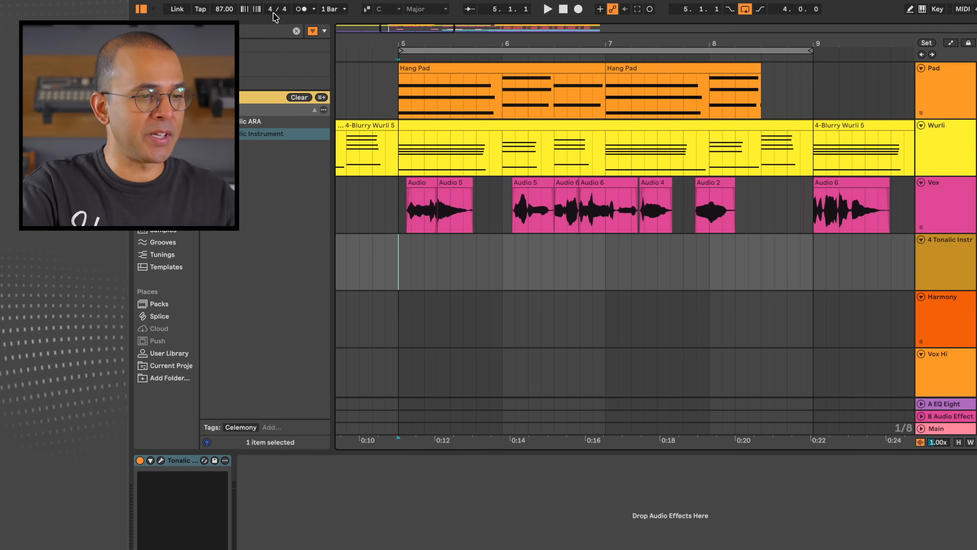
Step: Reopen the Tonalic Instrument window on track 4 and place the song's chord MIDI file on its chord track at bar 5
{"action": "left_click", "coordinate": [430, 68]}
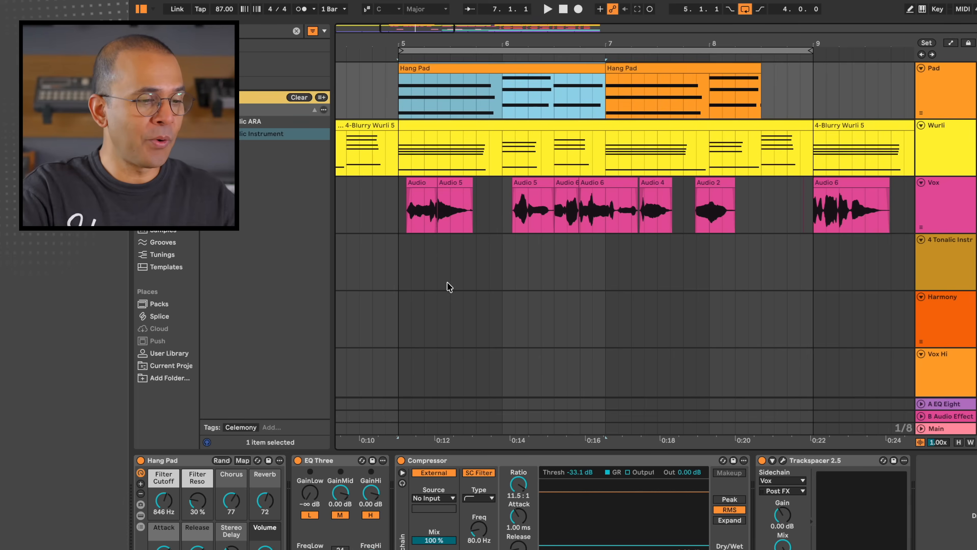
{"action": "left_click", "coordinate": [397, 272]}
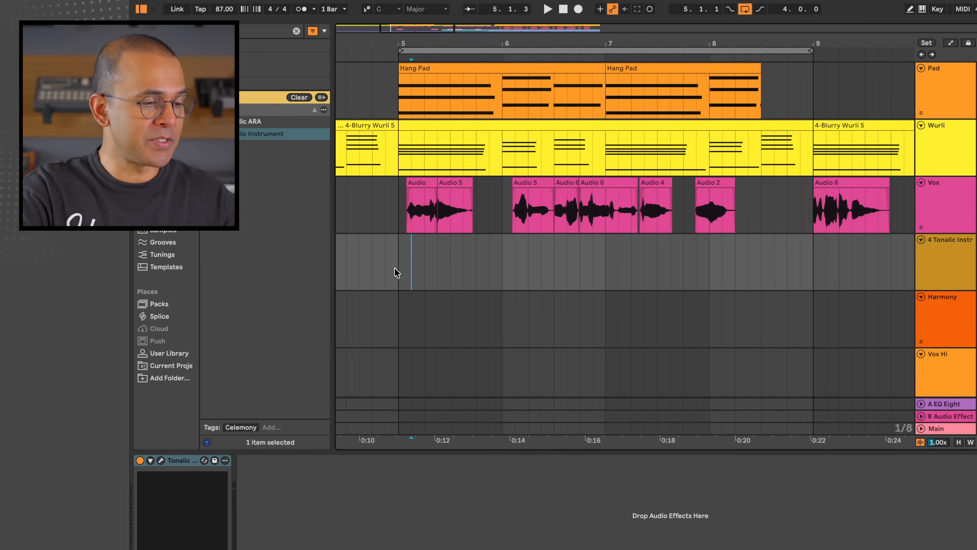
{"action": "left_click", "coordinate": [160, 464]}
{"action": "left_click", "coordinate": [624, 425]}
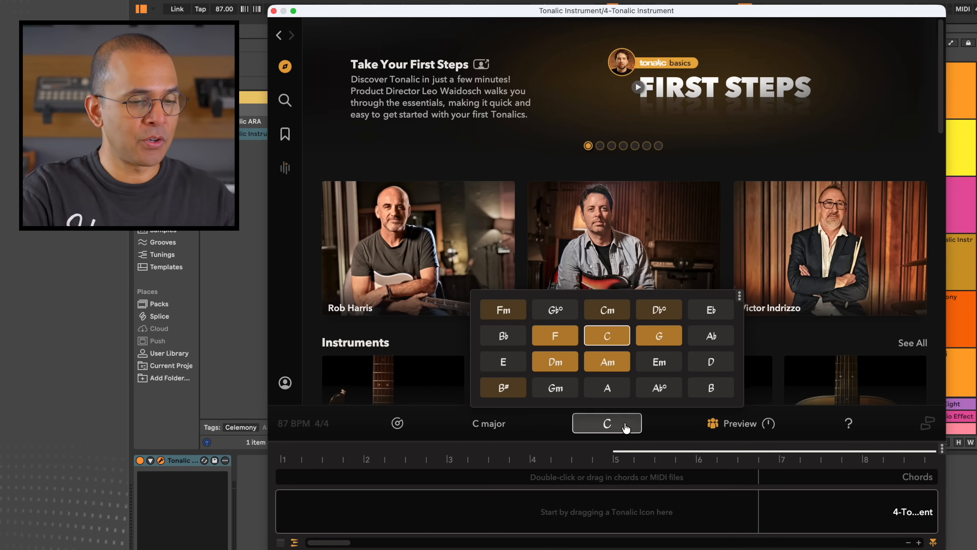
{"action": "left_click", "coordinate": [616, 334]}
{"action": "left_click_drag", "start_coordinate": [682, 481], "coordinate": [696, 477]}
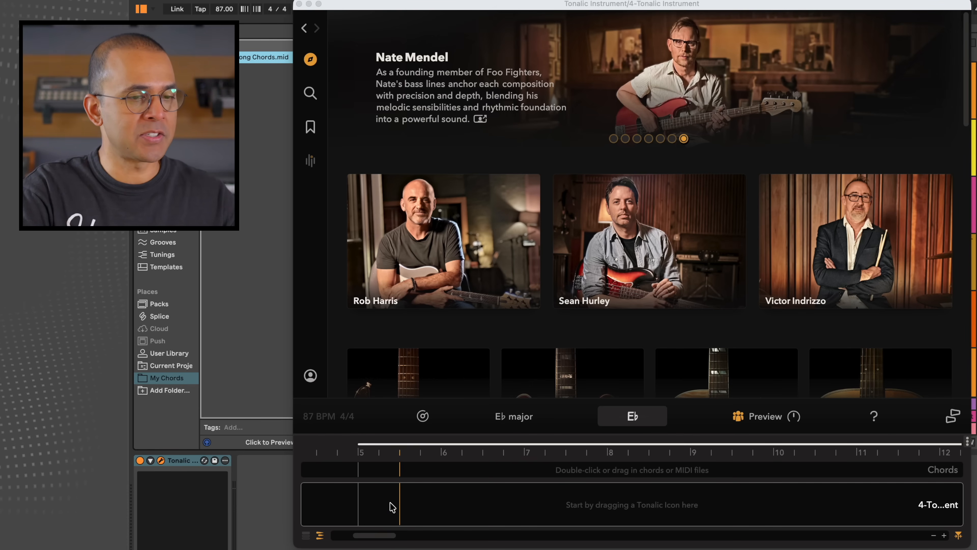
{"action": "left_click_drag", "start_coordinate": [392, 508], "coordinate": [365, 477]}
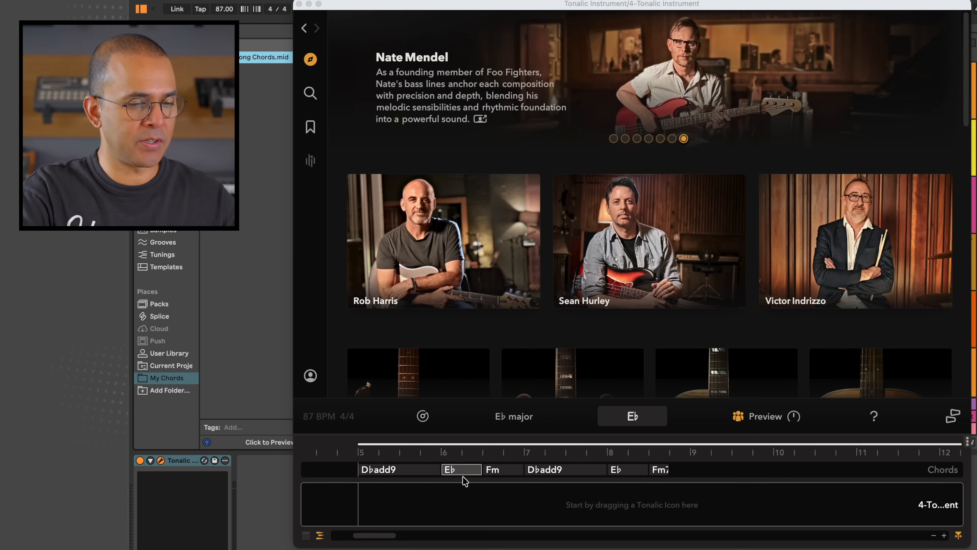
Step: Show the Acoustic Guitar patterns and look through the results list
{"action": "left_click", "coordinate": [748, 303]}
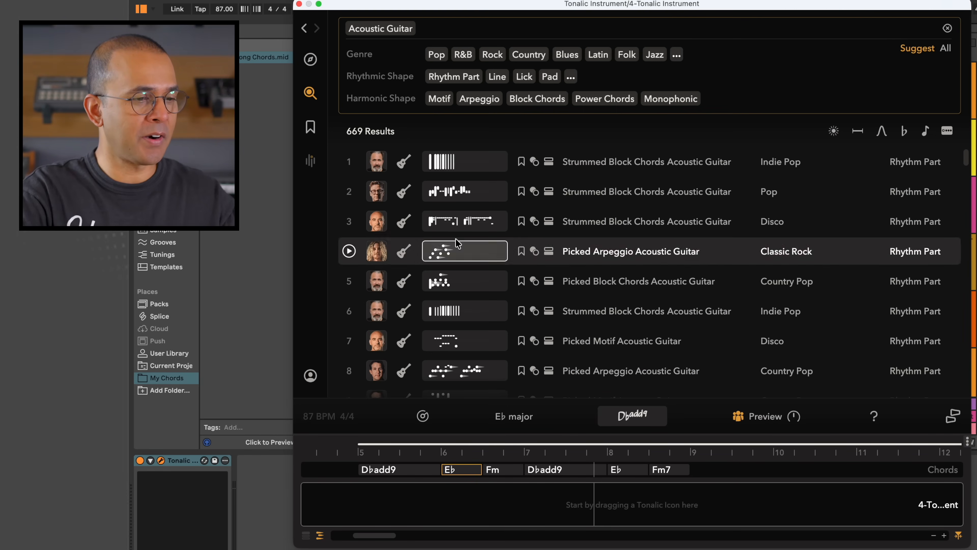
{"action": "scroll", "coordinate": [404, 254], "scroll_direction": "down", "scroll_amount": 10}
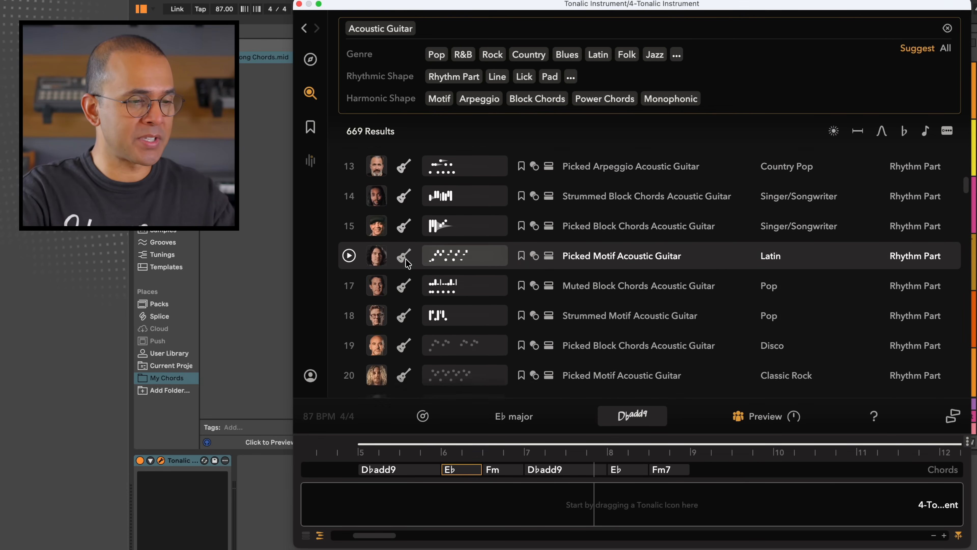
{"action": "scroll", "coordinate": [406, 258], "scroll_direction": "down", "scroll_amount": 3}
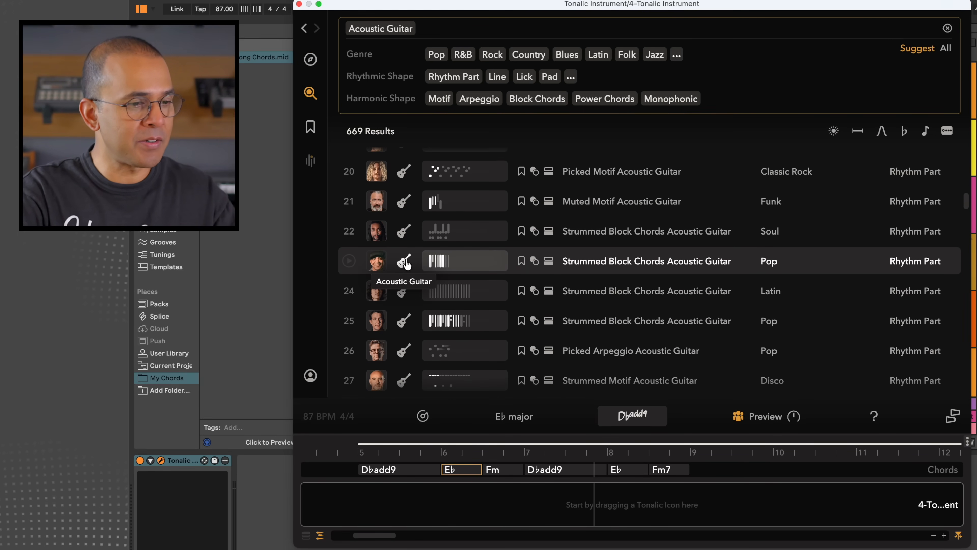
{"action": "scroll", "coordinate": [406, 262], "scroll_direction": "up", "scroll_amount": 14}
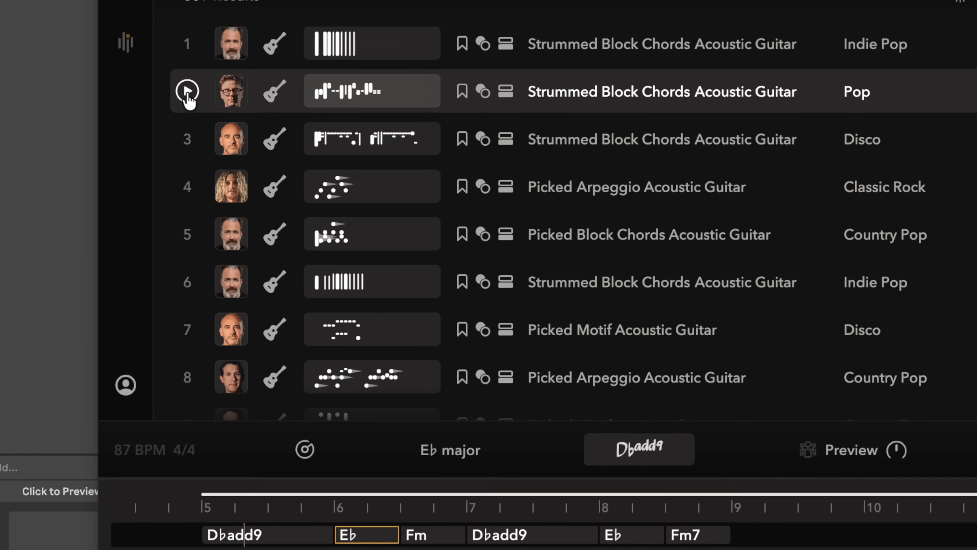
Step: Audition several of the first Acoustic Guitar patterns, one after another, against the song's chords
{"action": "left_click", "coordinate": [191, 44]}
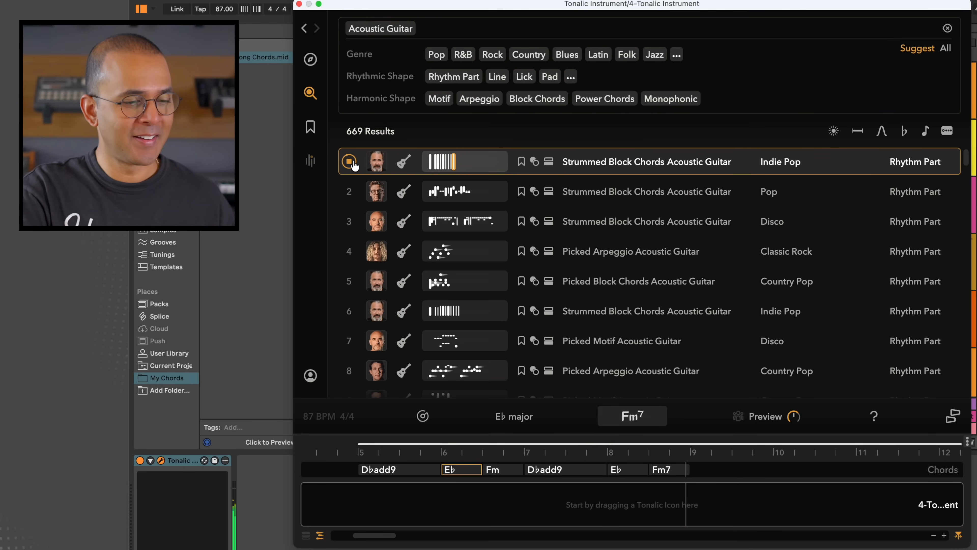
{"action": "left_click", "coordinate": [349, 191]}
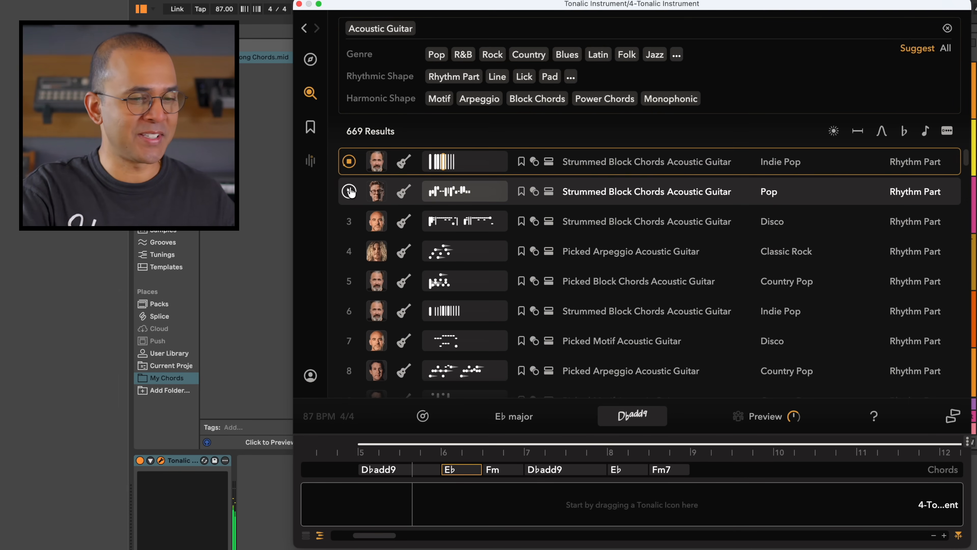
{"action": "left_click", "coordinate": [349, 223]}
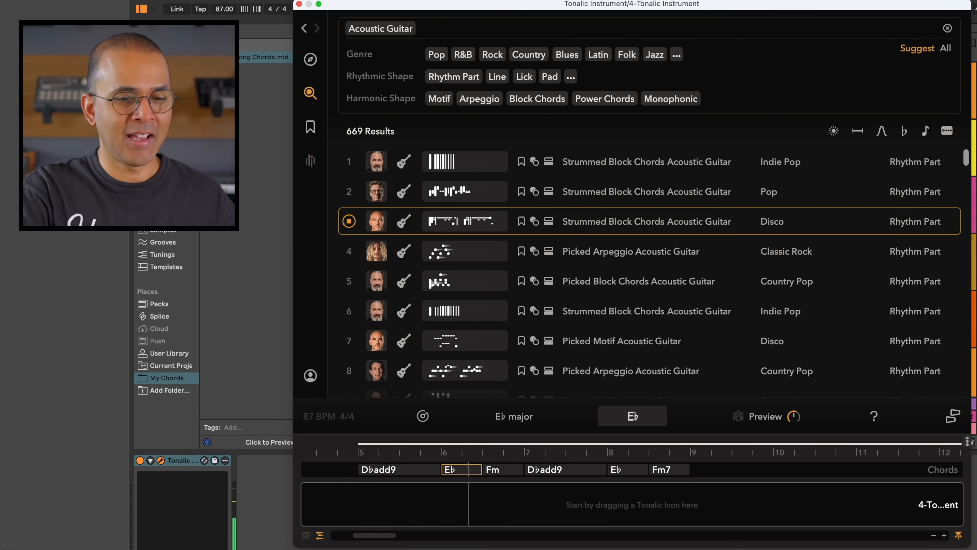
{"action": "left_click", "coordinate": [349, 251]}
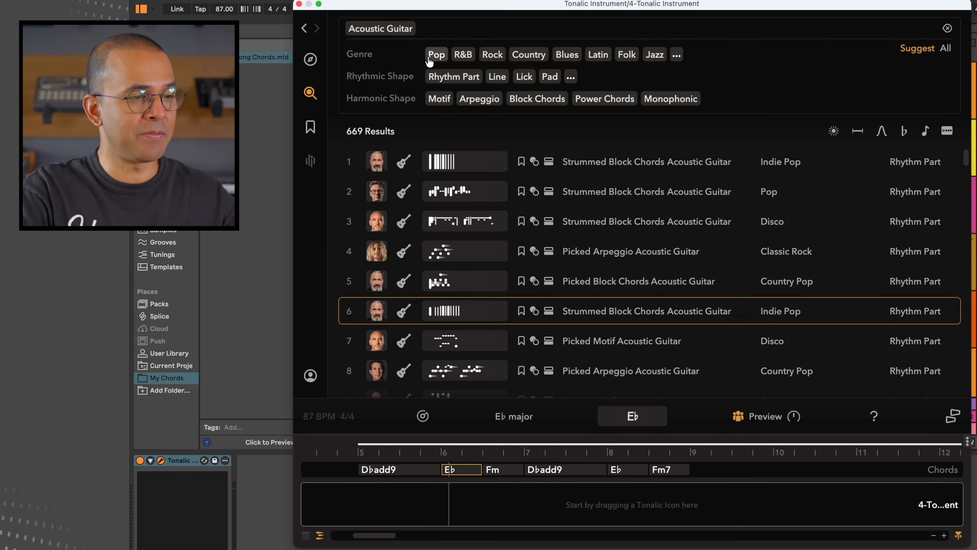
Step: Narrow the Acoustic Guitar patterns to the Pop genre and the Block Chords harmonic shape
{"action": "left_click", "coordinate": [436, 54]}
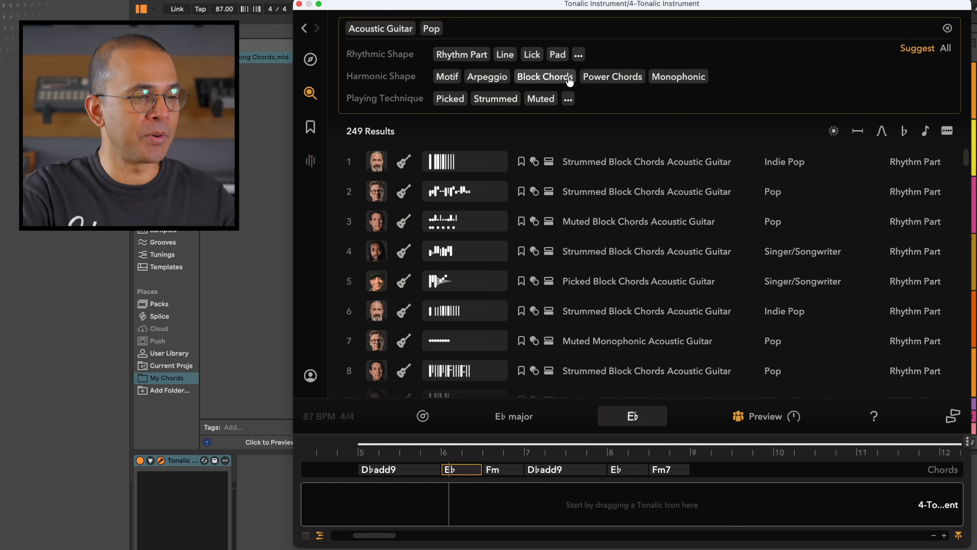
{"action": "left_click", "coordinate": [539, 79]}
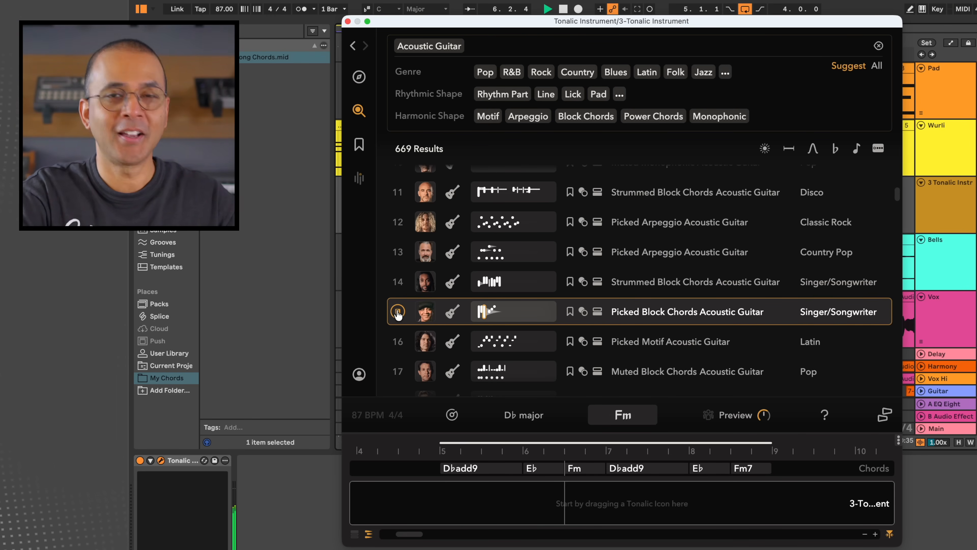
Step: Place the Singer/Songwriter Picked Block Chords Acoustic Guitar pattern at bar 5 and extend it to the end of the chords at bar 9
{"action": "left_click", "coordinate": [397, 312]}
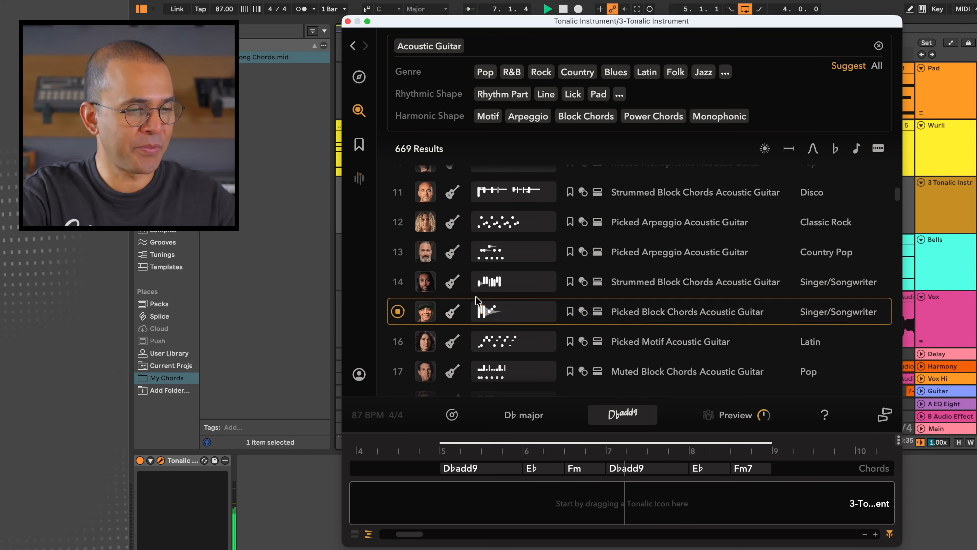
{"action": "left_click_drag", "start_coordinate": [483, 346], "coordinate": [451, 508]}
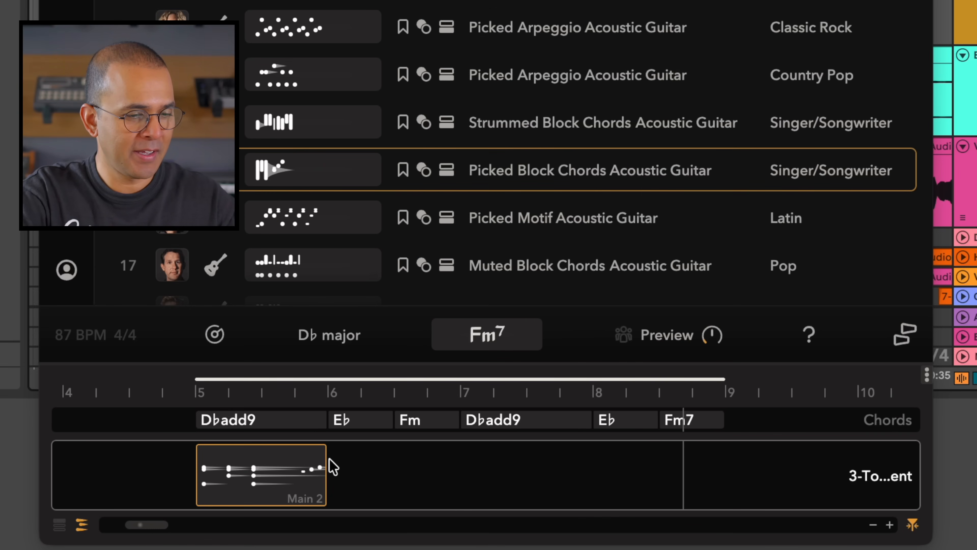
{"action": "left_click_drag", "start_coordinate": [320, 463], "coordinate": [716, 458]}
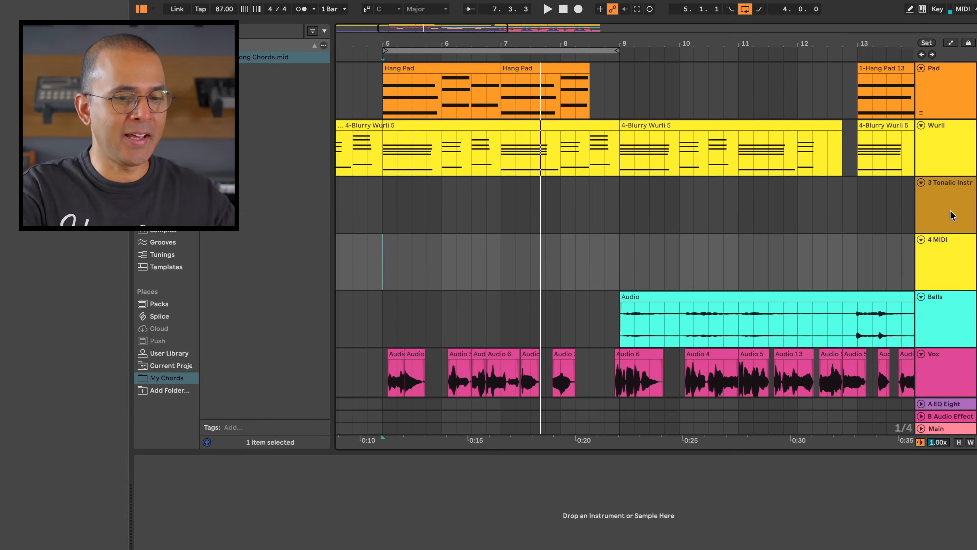
Step: Load another Tonalic Instrument on the new MIDI track 4 and filter its patterns by the Drums song role
{"action": "key", "text": "Down"}
{"action": "left_click", "coordinate": [879, 266]}
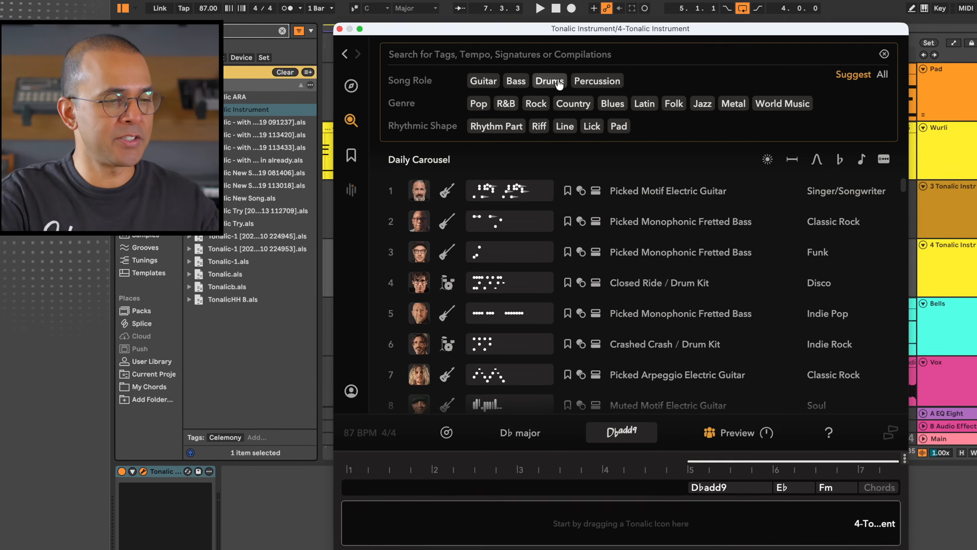
{"action": "left_click", "coordinate": [569, 79]}
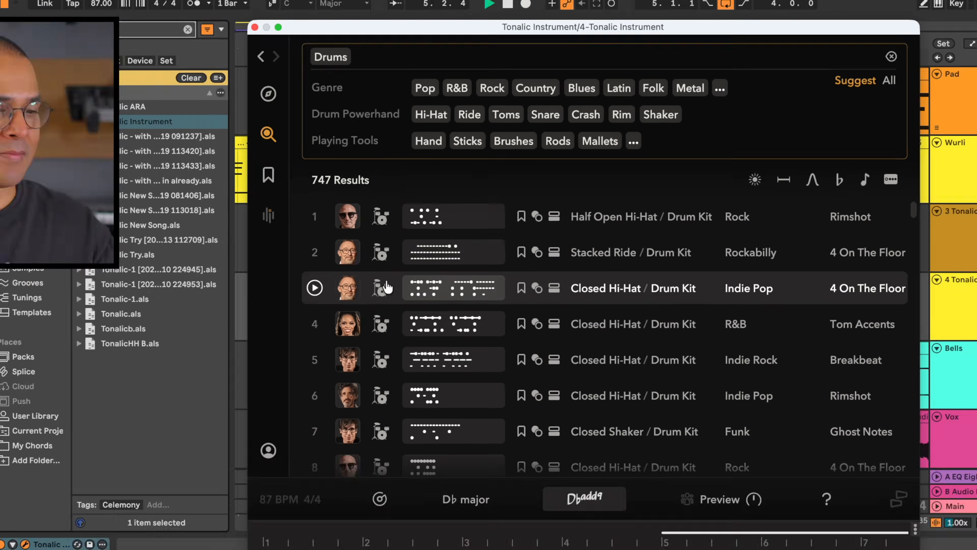
Step: Audition the first six drum patterns, from the Rock half-open hi-hat to the Indie Pop rimshot groove
{"action": "left_click", "coordinate": [139, 278]}
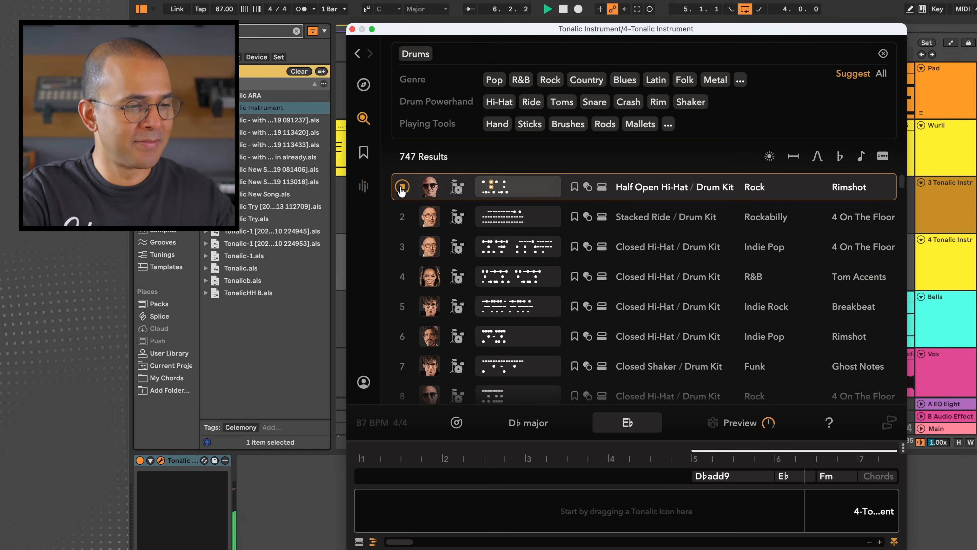
{"action": "left_click", "coordinate": [402, 216]}
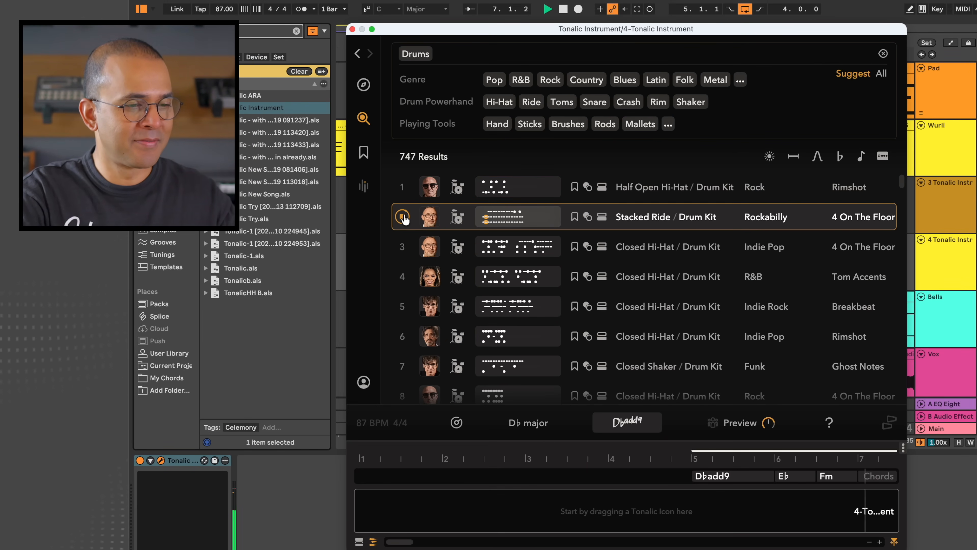
{"action": "left_click", "coordinate": [402, 247]}
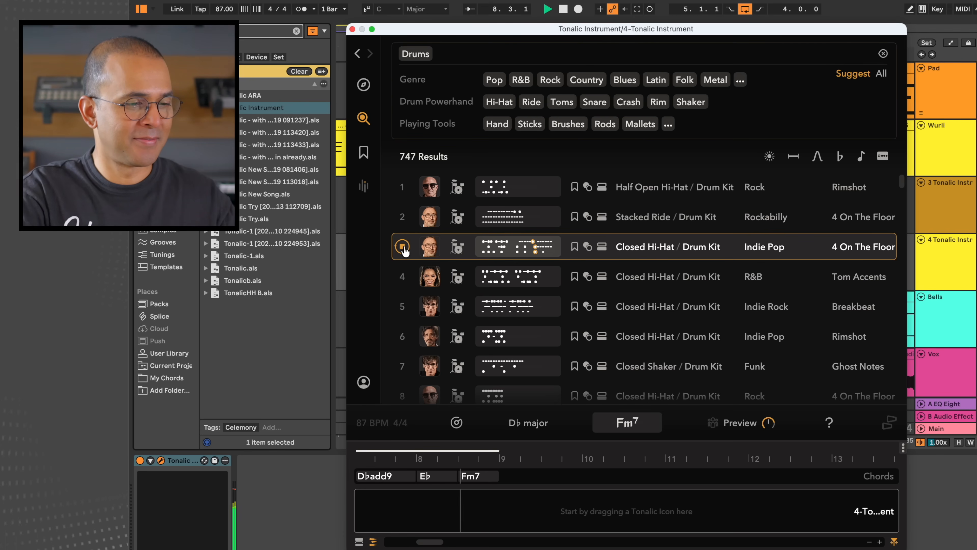
{"action": "left_click", "coordinate": [402, 276]}
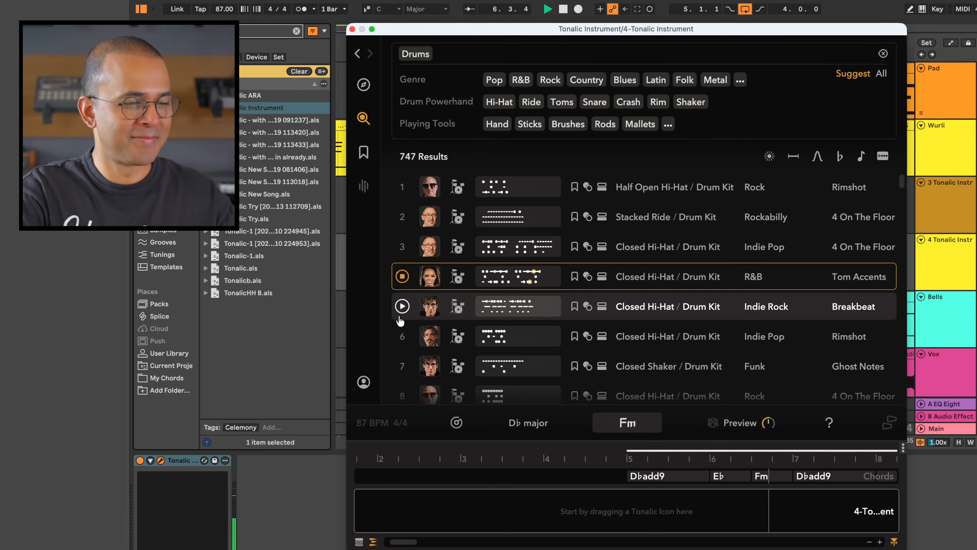
{"action": "left_click", "coordinate": [402, 306]}
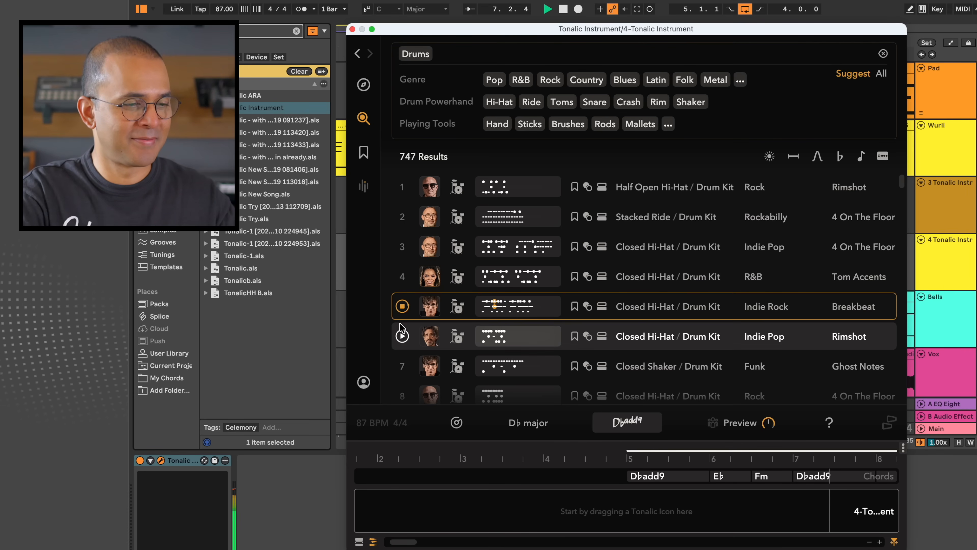
{"action": "left_click", "coordinate": [402, 336]}
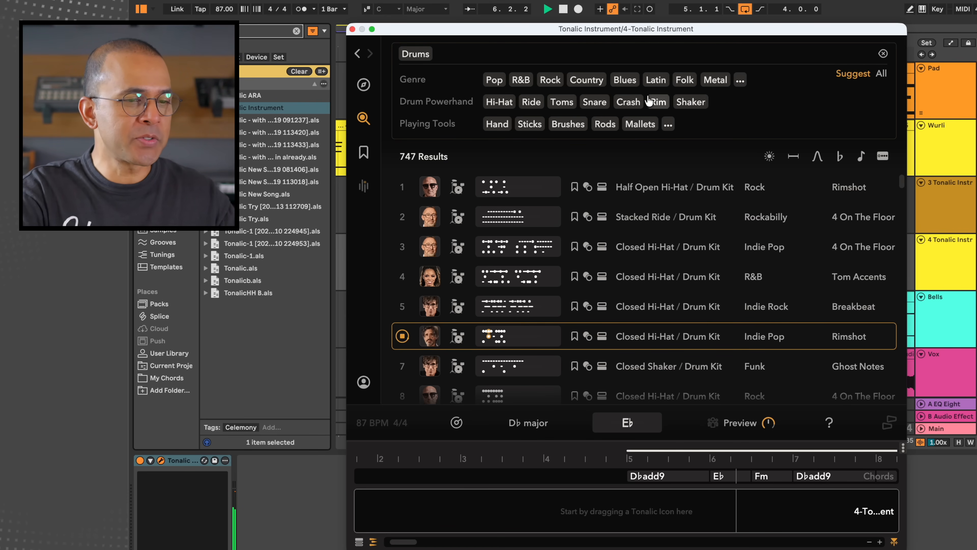
Step: Narrow the drum patterns to the Folk genre
{"action": "left_click", "coordinate": [685, 80]}
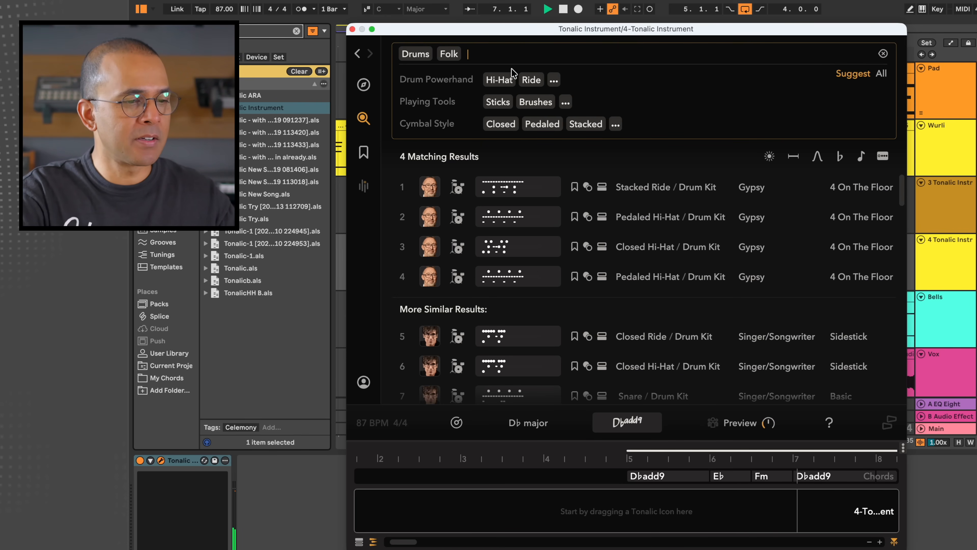
Step: Place the Singer/Songwriter closed hi-hat sidestick drum pattern at bar 5 and add its Variation 1 from bar 6 to bar 9
{"action": "left_click", "coordinate": [400, 188]}
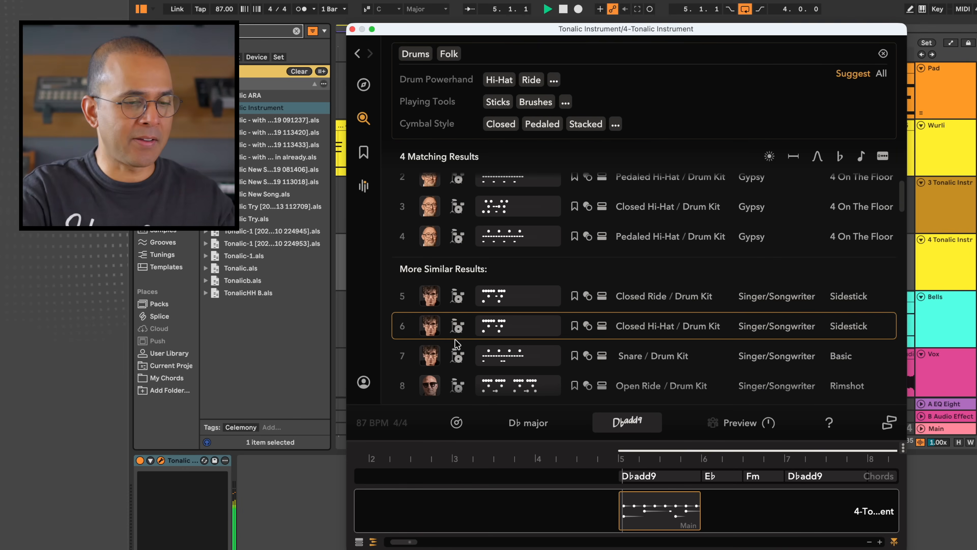
{"action": "left_click", "coordinate": [504, 329]}
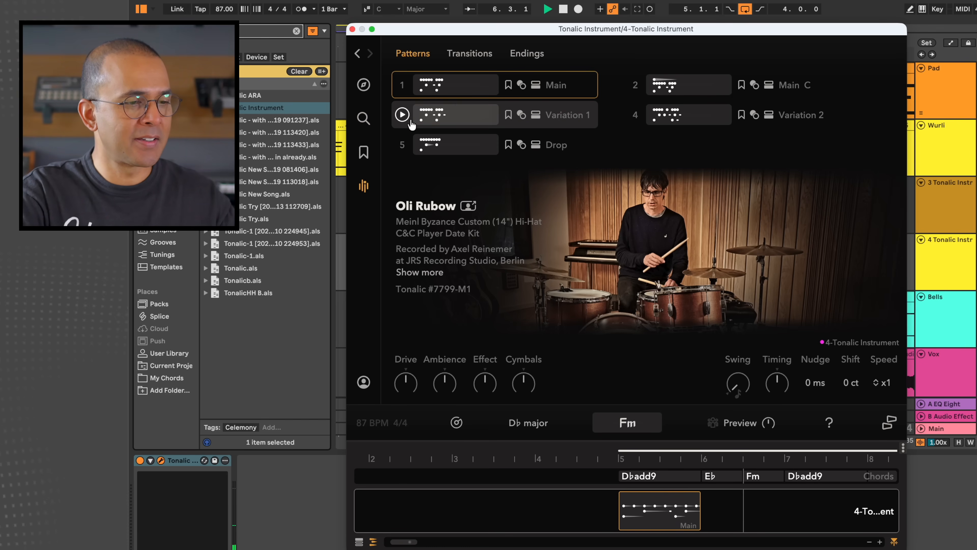
{"action": "left_click_drag", "start_coordinate": [456, 114], "coordinate": [702, 506]}
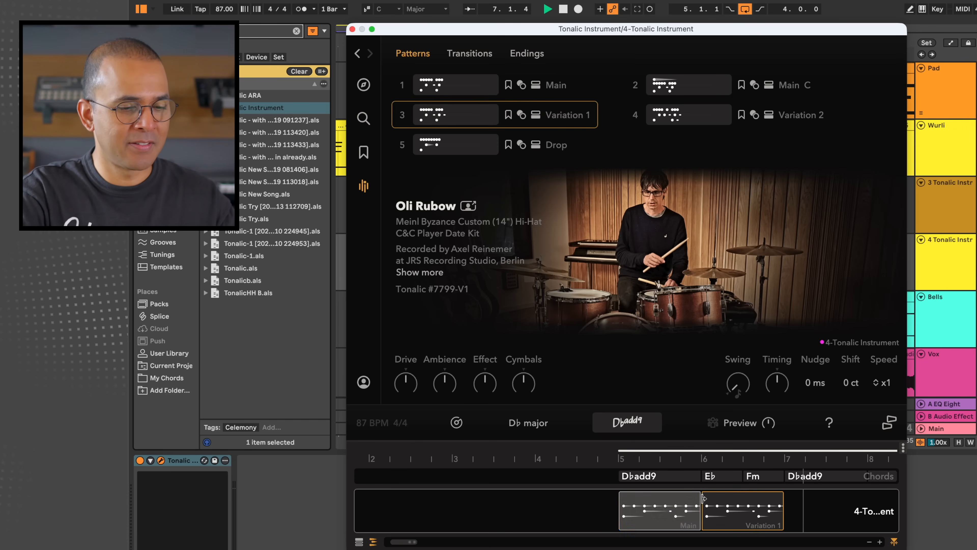
{"action": "scroll", "coordinate": [703, 506], "scroll_direction": "right", "scroll_amount": 6}
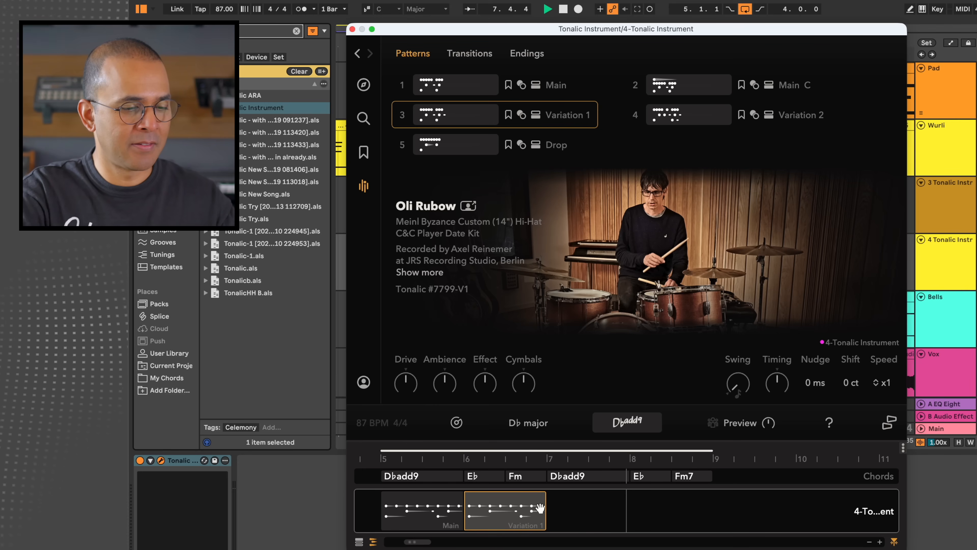
{"action": "left_click_drag", "start_coordinate": [543, 502], "coordinate": [712, 498]}
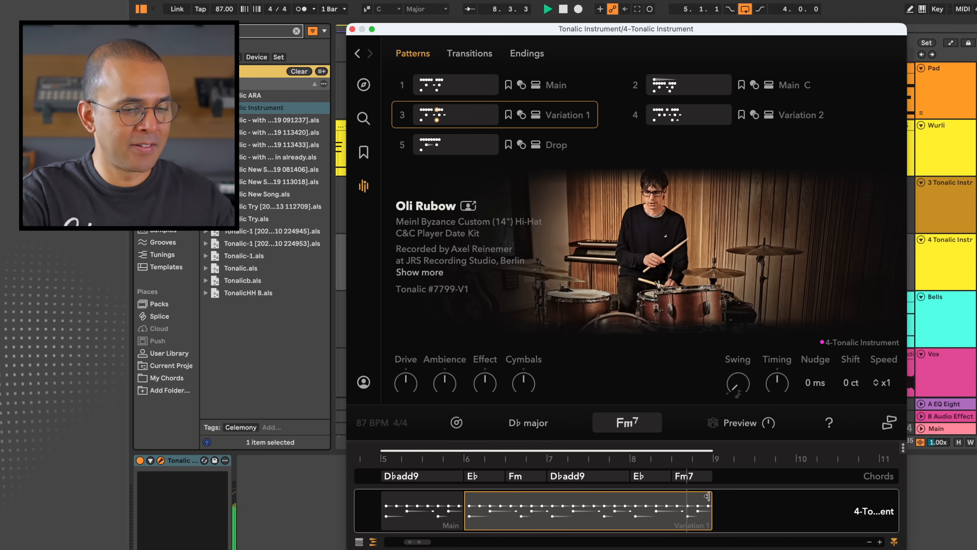
Step: Try the Main C pattern and a transition pattern in the last bar of the drum part, at bar 8
{"action": "left_click", "coordinate": [438, 527]}
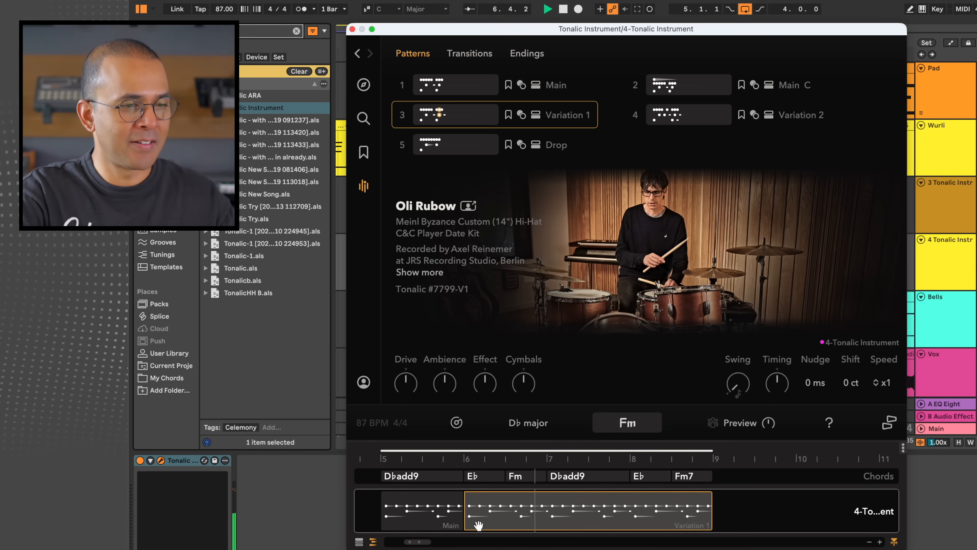
{"action": "left_click_drag", "start_coordinate": [683, 93], "coordinate": [640, 505]}
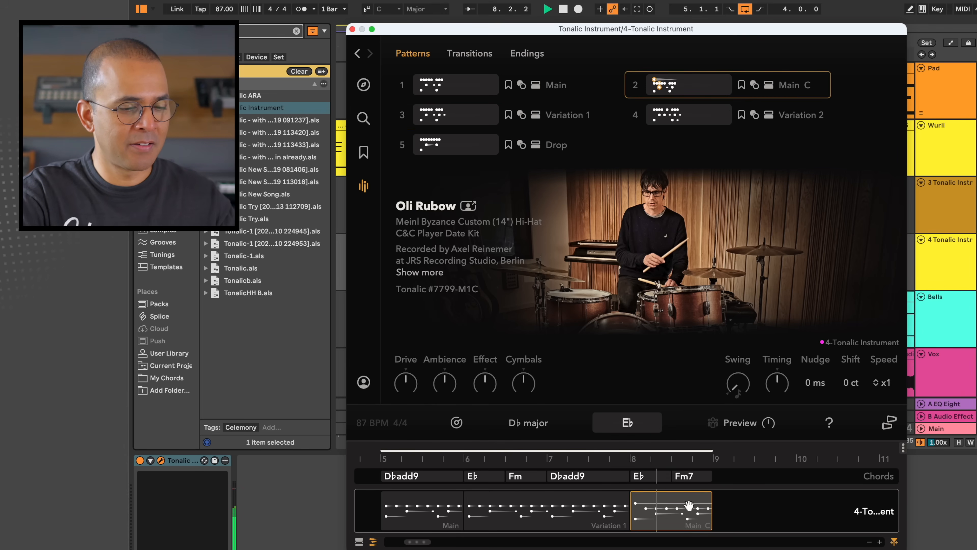
{"action": "left_click", "coordinate": [469, 53]}
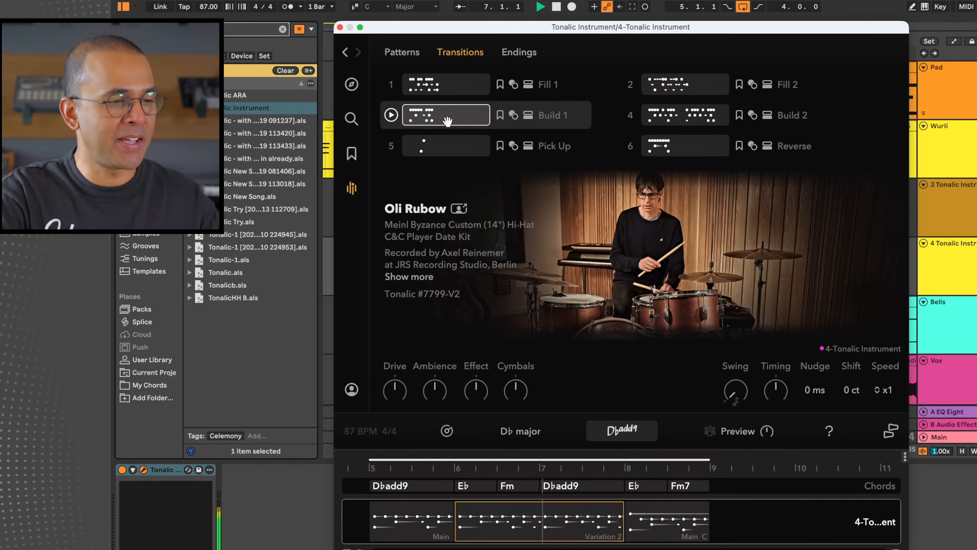
{"action": "left_click_drag", "start_coordinate": [236, 122], "coordinate": [643, 505]}
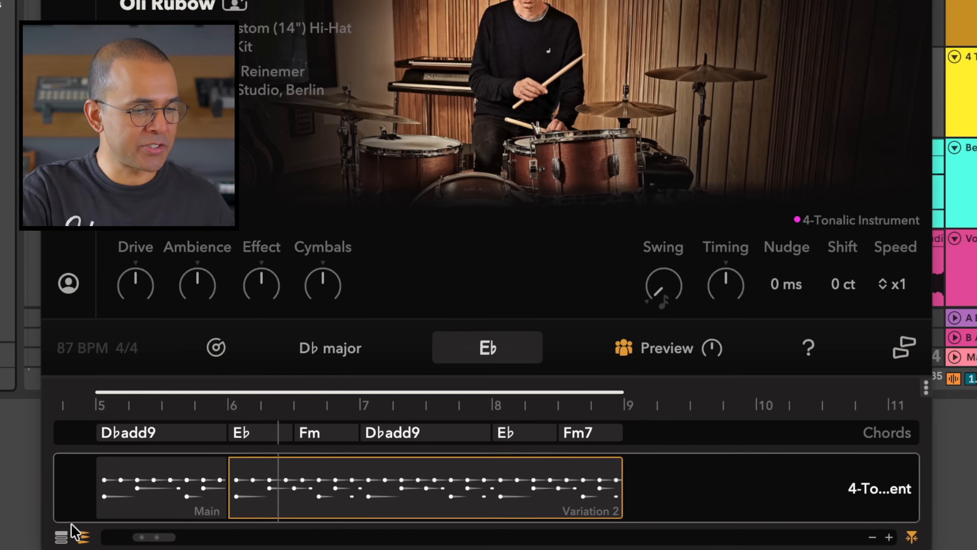
Step: Show the guitar and drums lanes together in the plug-in timeline, play the song and select each part in turn
{"action": "left_click", "coordinate": [359, 541]}
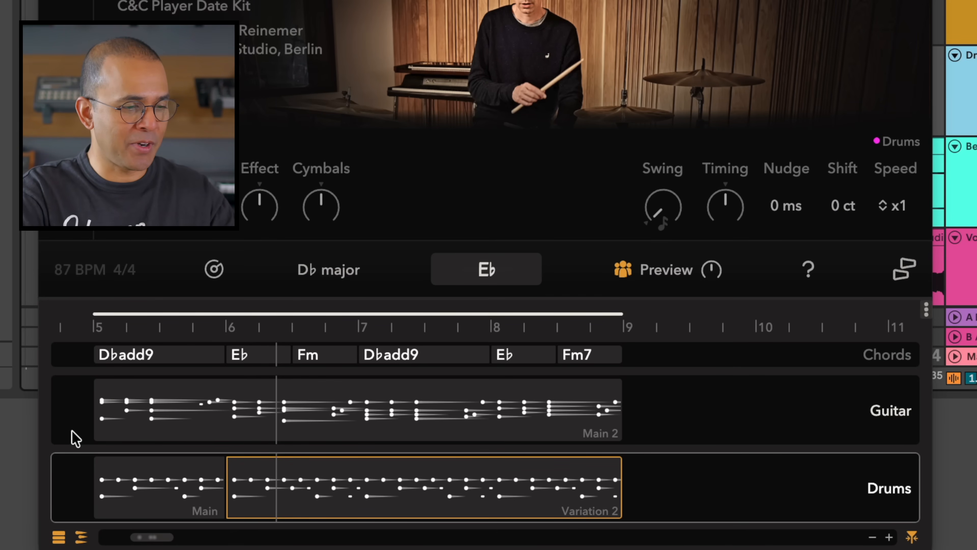
{"action": "key", "text": "space"}
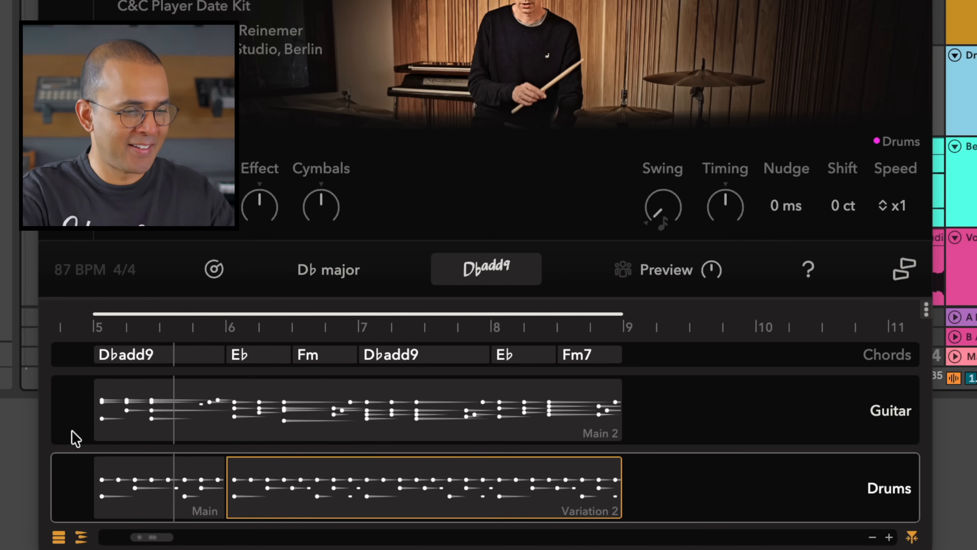
{"action": "left_click", "coordinate": [165, 423]}
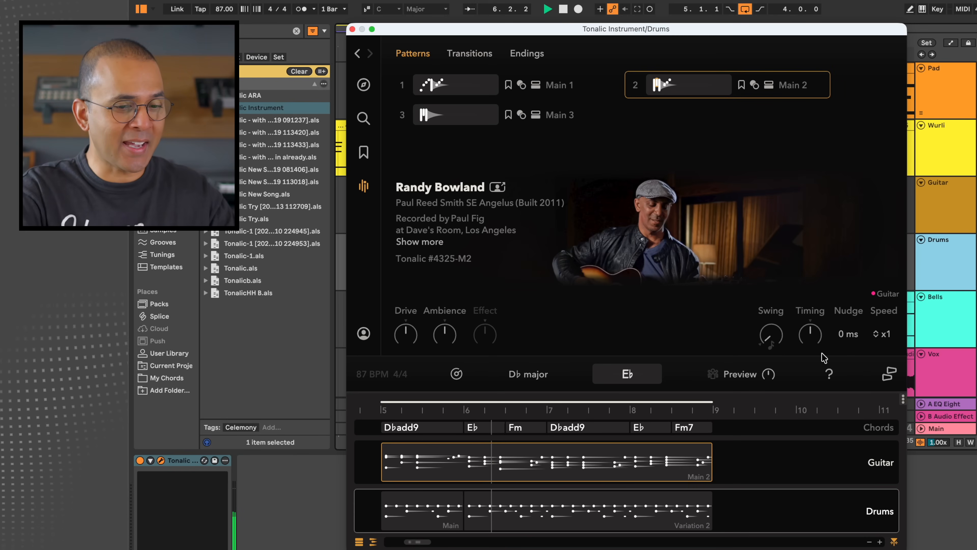
{"action": "left_click", "coordinate": [628, 500]}
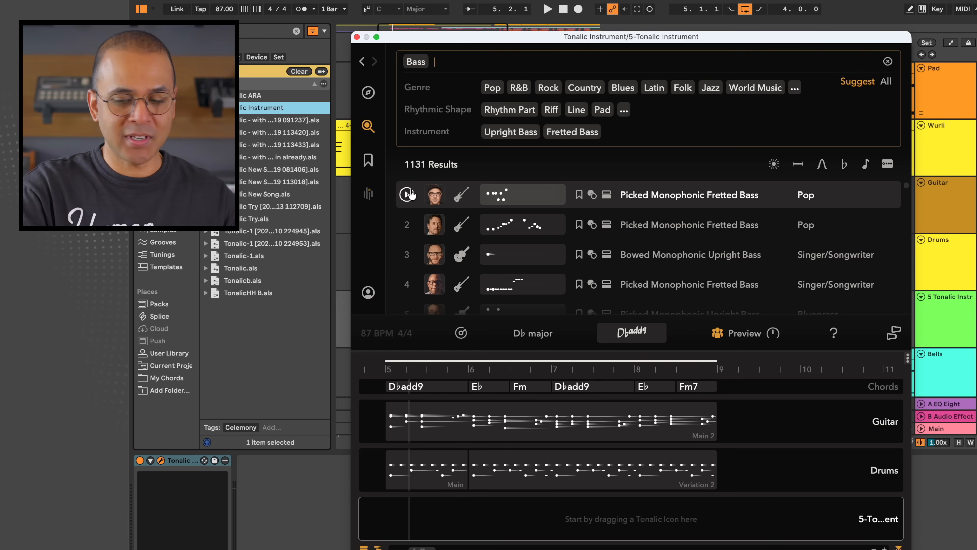
Step: Audition the first Pop picked fretted bass pattern and rename track 5 as Bass
{"action": "left_click", "coordinate": [407, 194]}
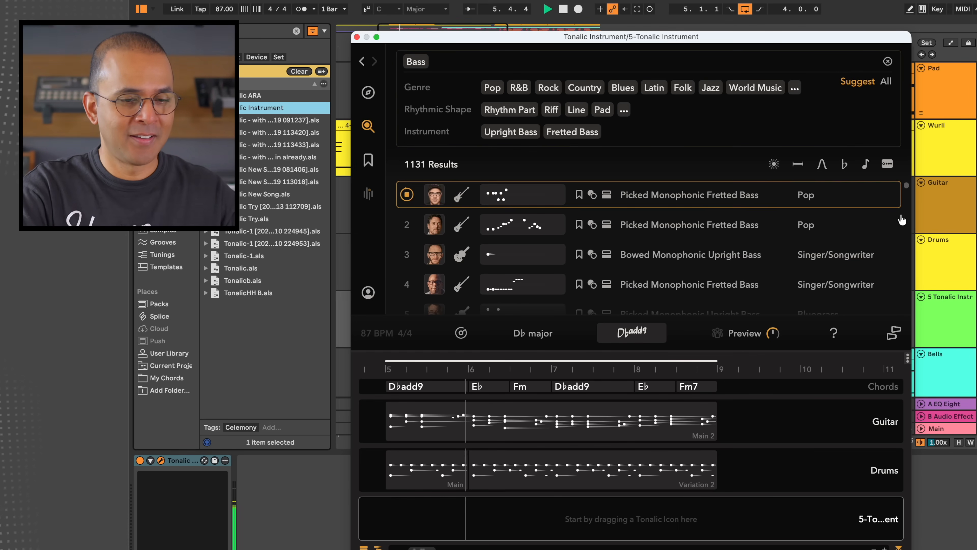
{"action": "left_click", "coordinate": [943, 316]}
{"action": "type", "text": "Bass"}
{"action": "key", "text": "Return"}
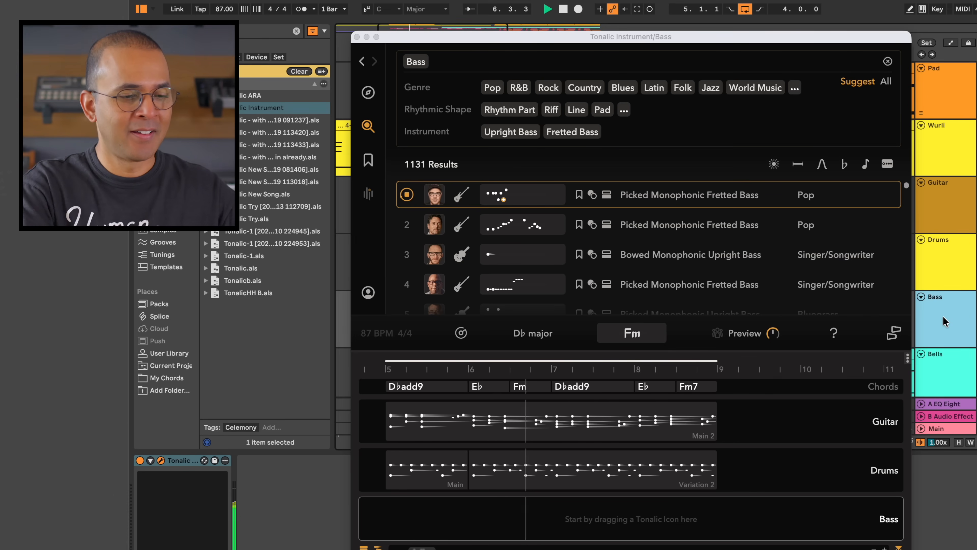
Step: Audition more bass patterns, including Singer/Songwriter ones, and place the 21st, a Picked Monophonic Fretted Bass, at bar 5
{"action": "left_click", "coordinate": [407, 225]}
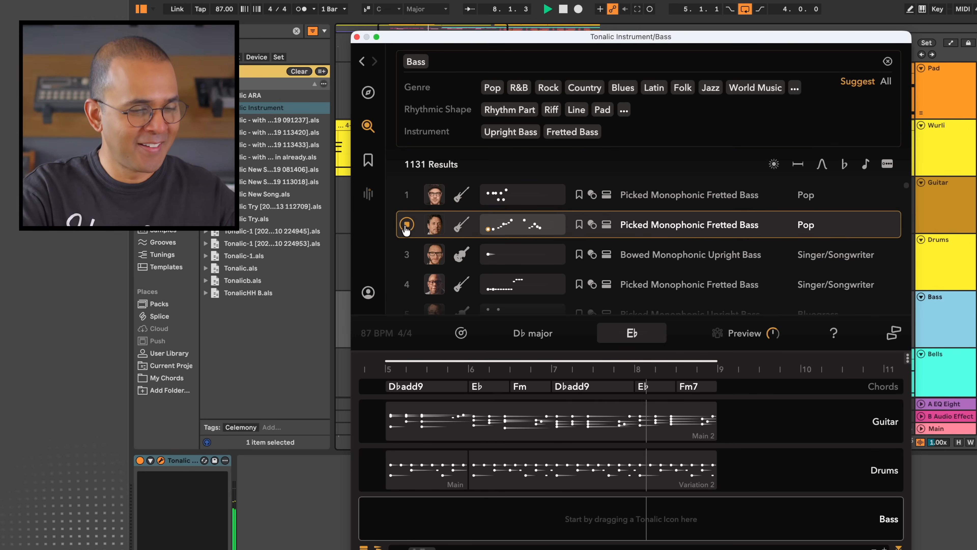
{"action": "scroll", "coordinate": [406, 227], "scroll_direction": "down", "scroll_amount": 3}
{"action": "left_click", "coordinate": [407, 192]}
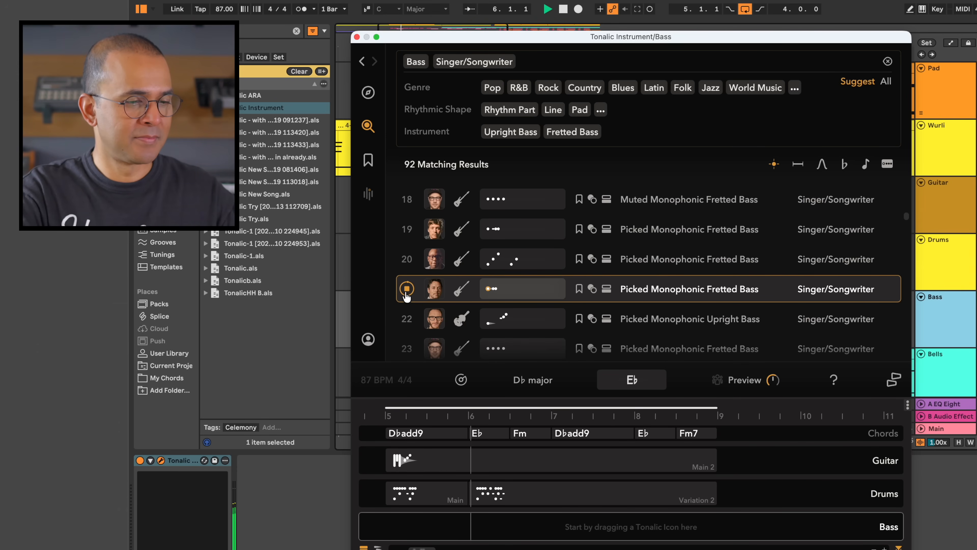
{"action": "scroll", "coordinate": [405, 291], "scroll_direction": "down", "scroll_amount": 1}
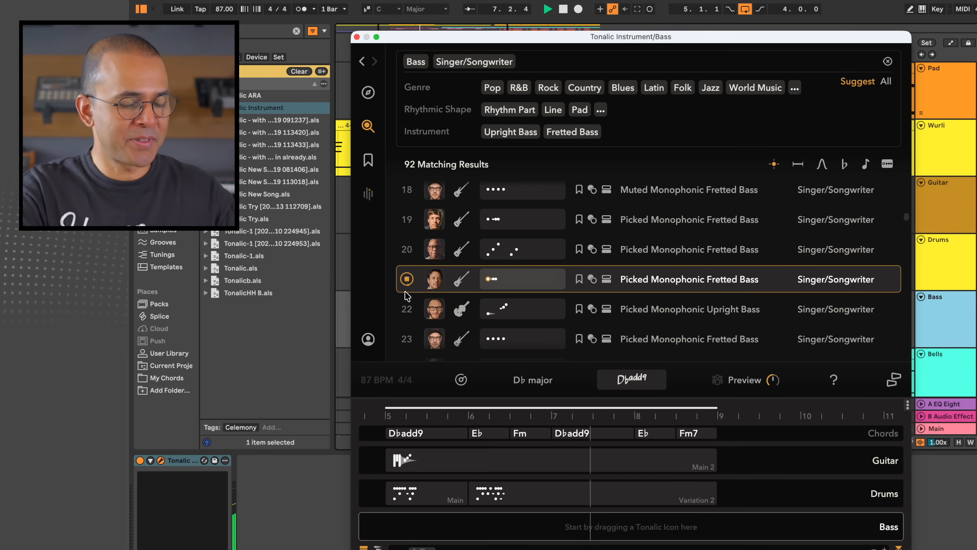
{"action": "left_click_drag", "start_coordinate": [510, 277], "coordinate": [400, 527]}
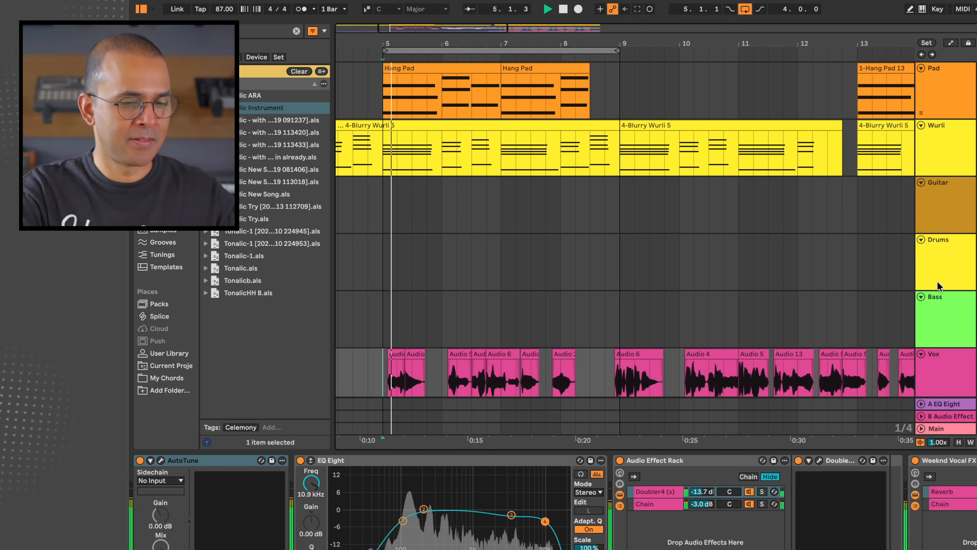
Step: In the Bass track's voice editor, lower the Fm note one octave and raise the Fm7 note one octave
{"action": "left_click", "coordinate": [942, 301]}
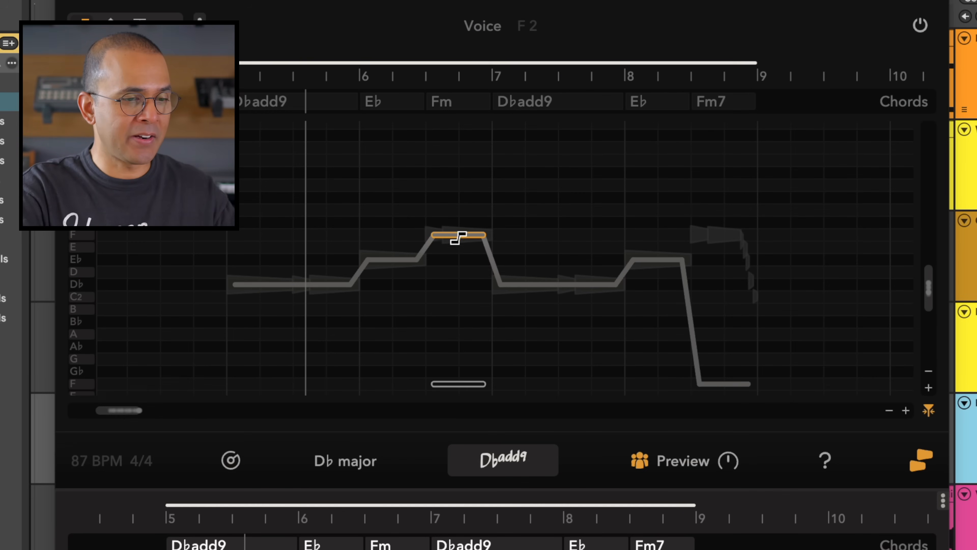
{"action": "mouse_move", "coordinate": [457, 236]}
{"action": "left_mouse_down"}
{"action": "mouse_move", "coordinate": [447, 330]}
{"action": "mouse_move", "coordinate": [467, 241]}
{"action": "left_mouse_up"}
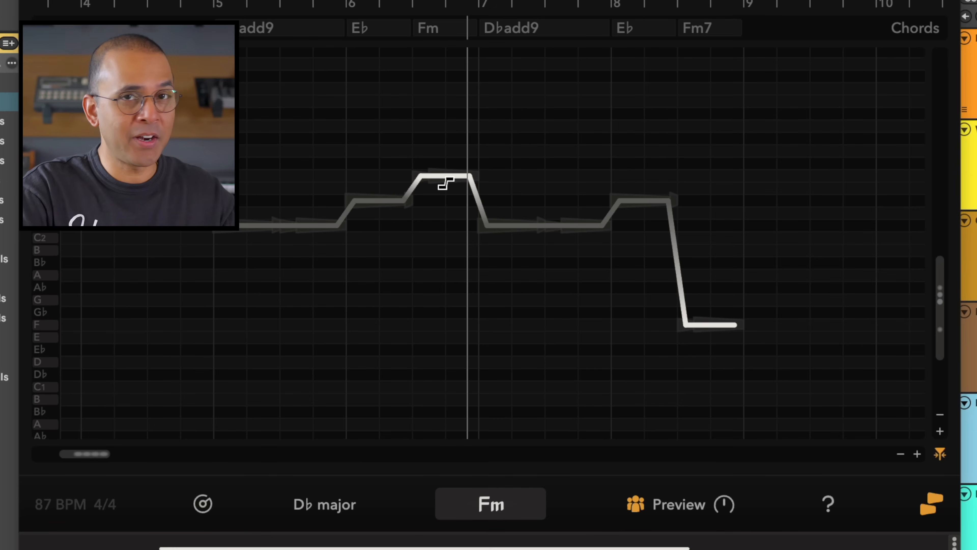
{"action": "left_click_drag", "start_coordinate": [444, 178], "coordinate": [445, 267]}
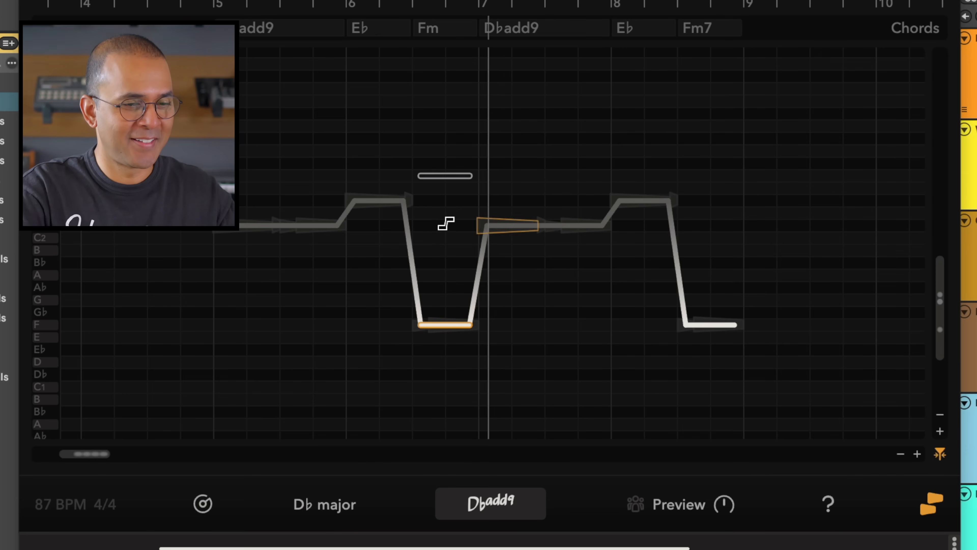
{"action": "left_click_drag", "start_coordinate": [711, 325], "coordinate": [726, 173]}
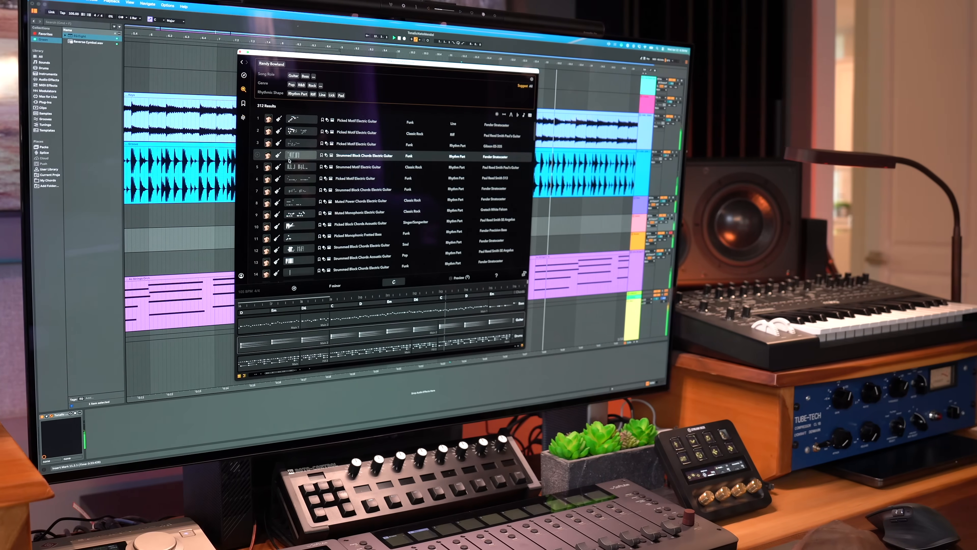
{"action": "scroll", "coordinate": [289, 160], "scroll_direction": "down", "scroll_amount": 3}
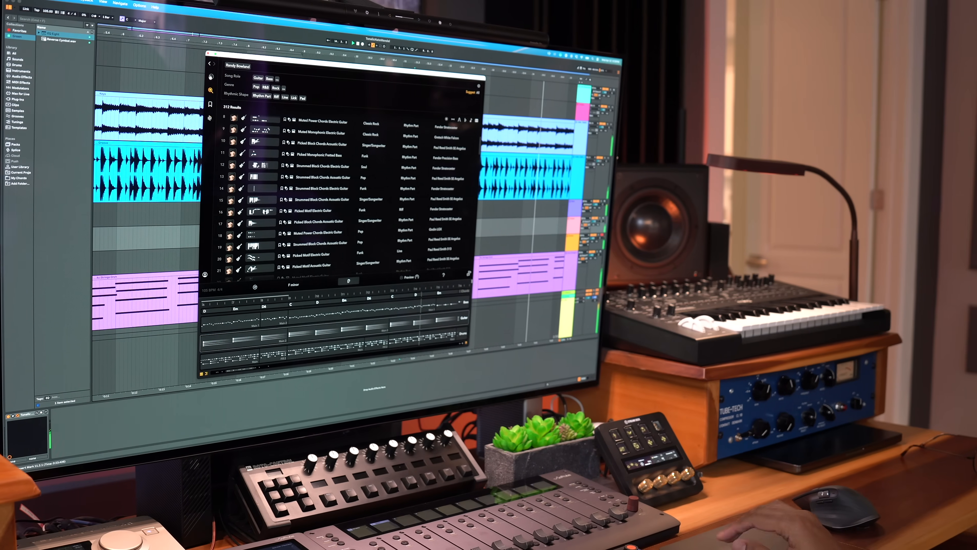
{"action": "left_click", "coordinate": [219, 75]}
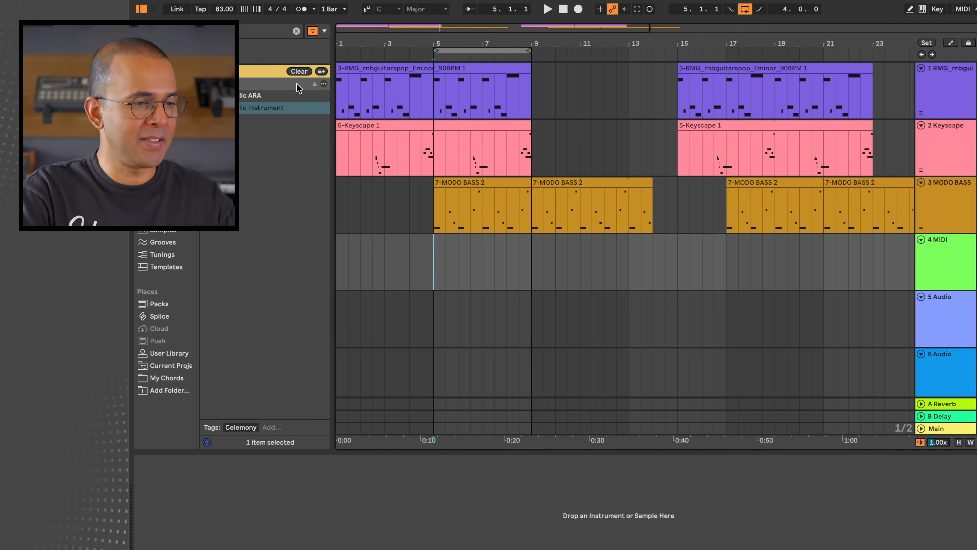
Step: Load Tonalic Instrument on the empty MIDI track 4 and list the patterns played by Venzella Joy
{"action": "double_click", "coordinate": [273, 112]}
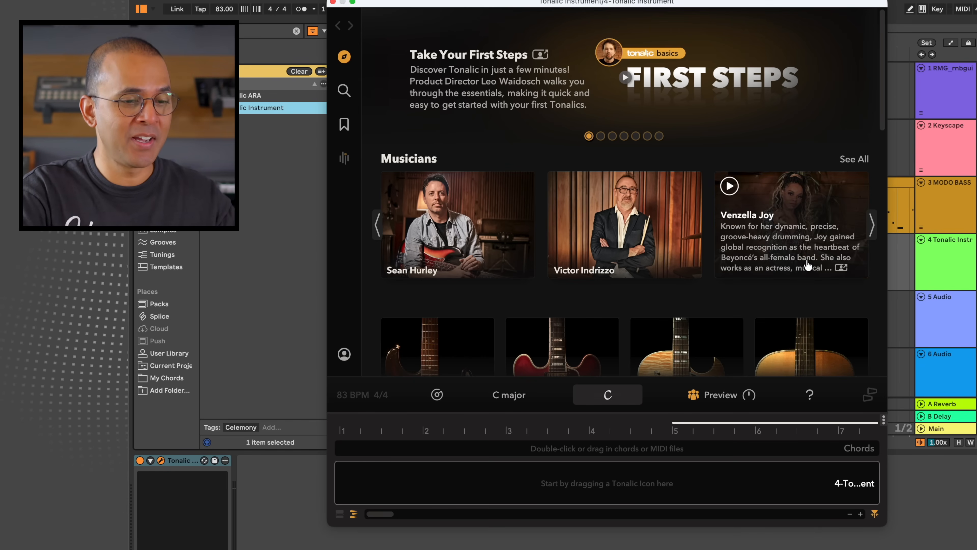
{"action": "left_click", "coordinate": [808, 262]}
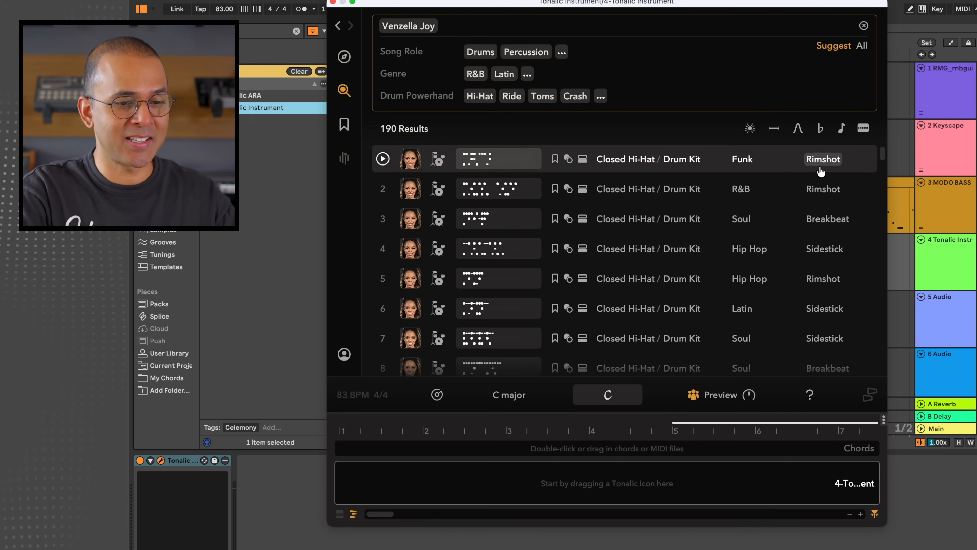
Step: Audition the first five closed hi-hat drum patterns, comparing the Funk, R&B, Soul and Hip Hop grooves
{"action": "left_click", "coordinate": [382, 219]}
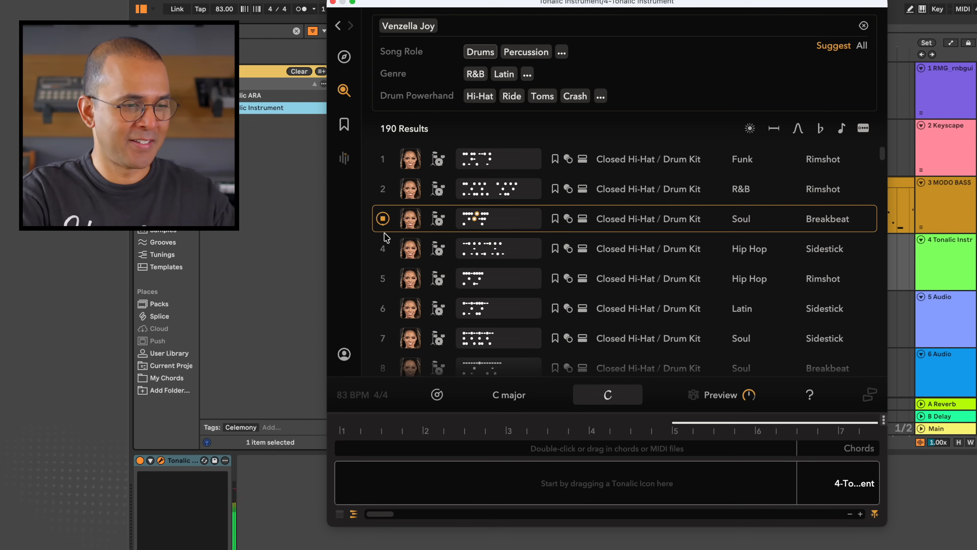
{"action": "left_click", "coordinate": [382, 248]}
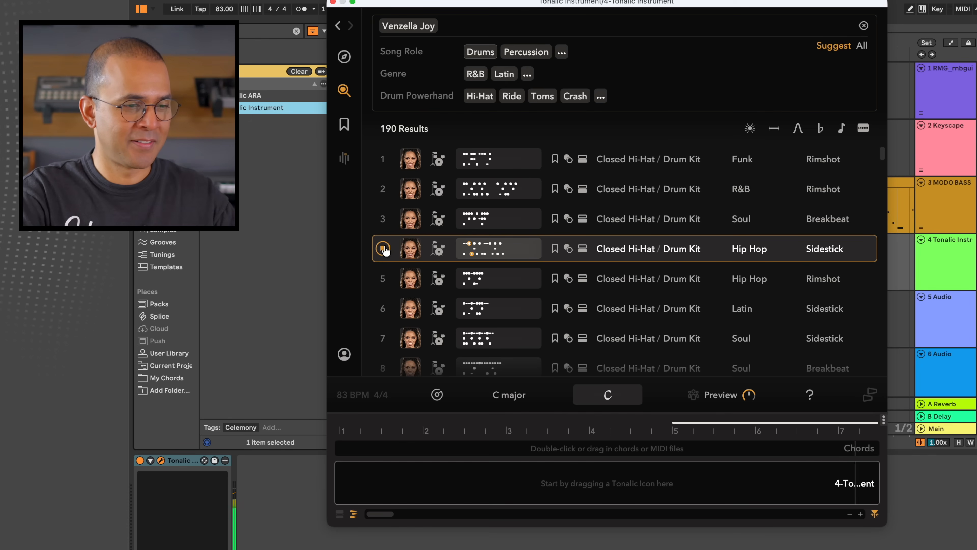
{"action": "left_click", "coordinate": [384, 279]}
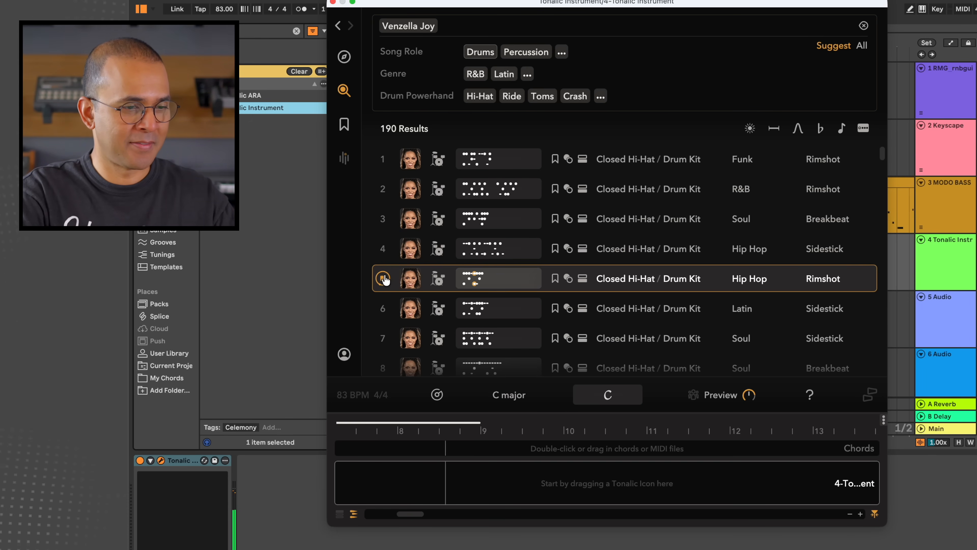
{"action": "left_click", "coordinate": [384, 183]}
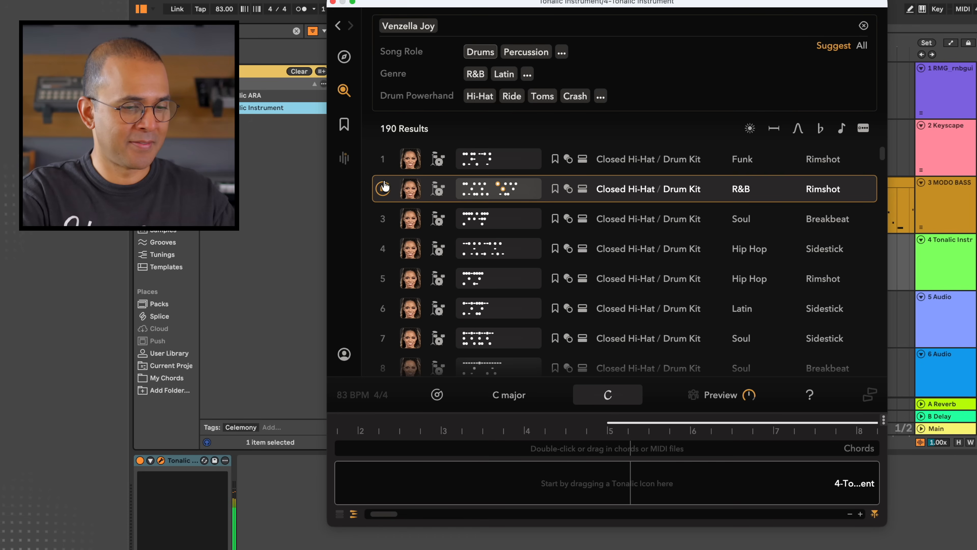
{"action": "left_click", "coordinate": [384, 164]}
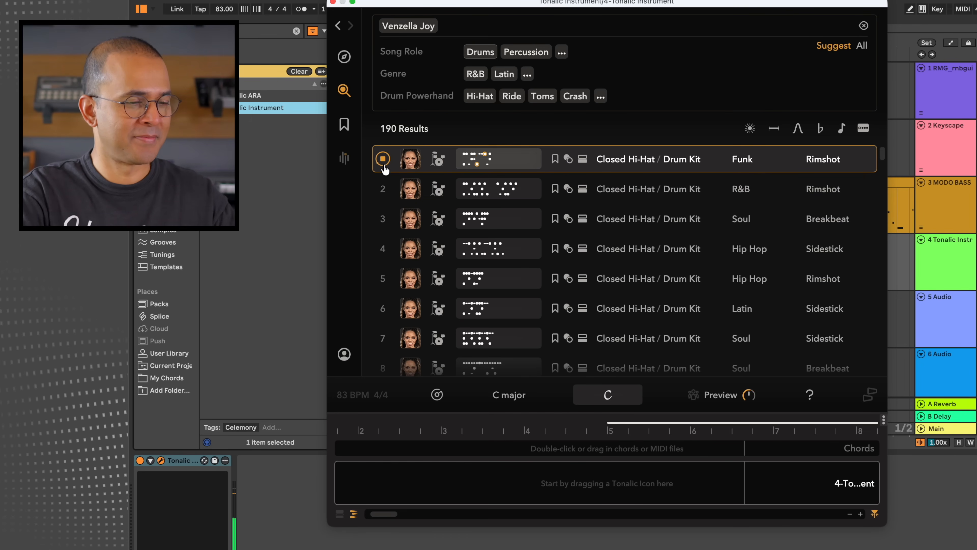
{"action": "left_click", "coordinate": [384, 220]}
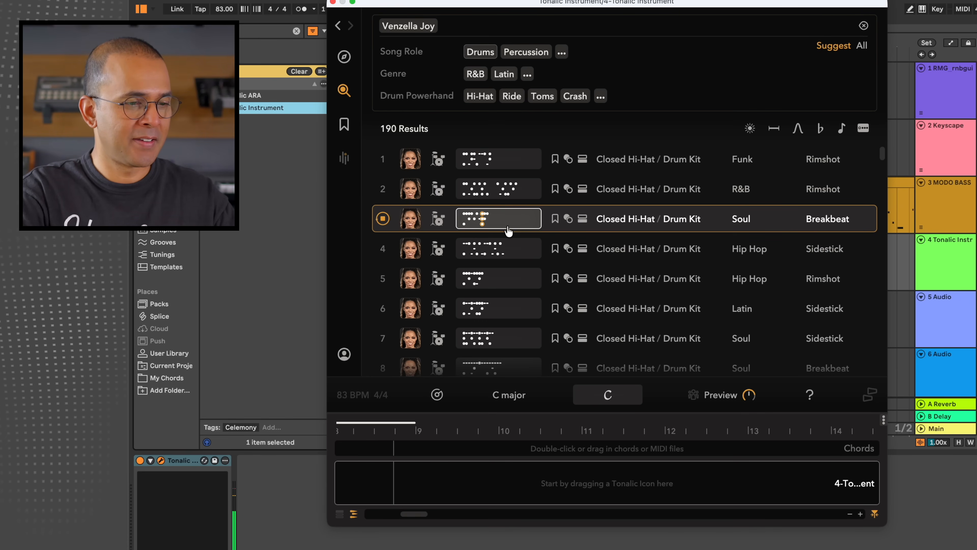
Step: Place the Soul Breakbeat closed hi-hat pattern at bar 5 and add its Variation 2 at bar 6
{"action": "left_click", "coordinate": [528, 224]}
{"action": "mouse_move", "coordinate": [719, 356]}
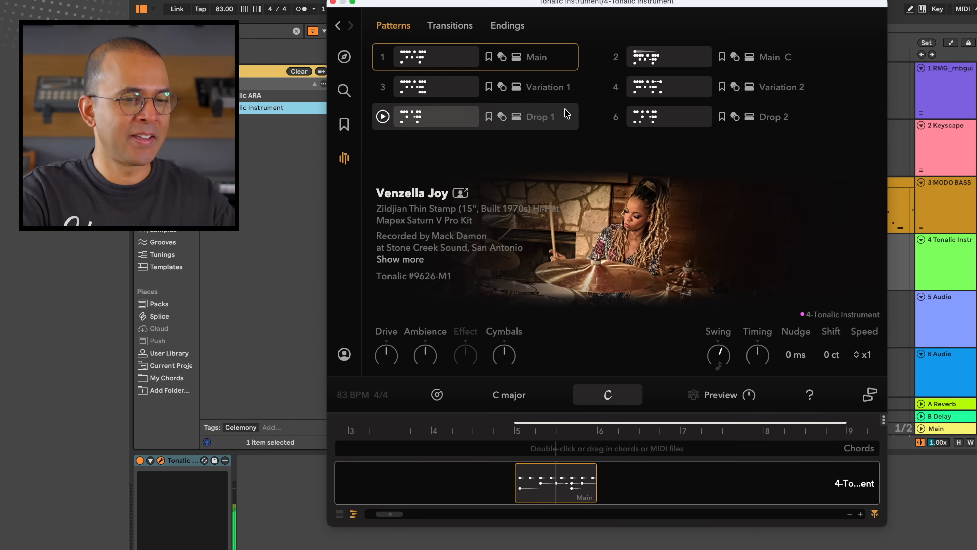
{"action": "left_click_drag", "start_coordinate": [649, 89], "coordinate": [603, 473]}
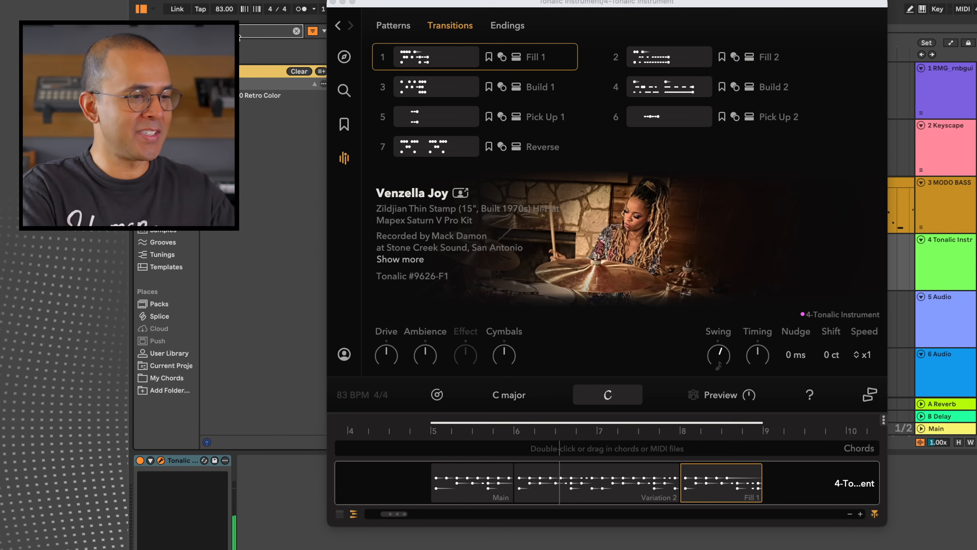
Step: Load RC-20 Retro Color on the Tonalic drum track and browse its preset list
{"action": "left_click", "coordinate": [257, 95]}
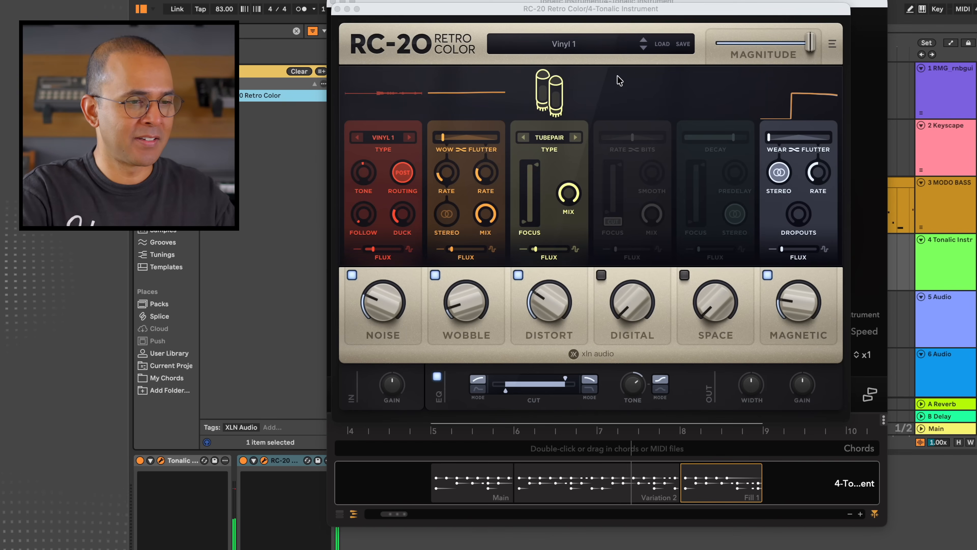
{"action": "left_click", "coordinate": [595, 45]}
{"action": "scroll", "coordinate": [507, 193], "scroll_direction": "down", "scroll_amount": 3}
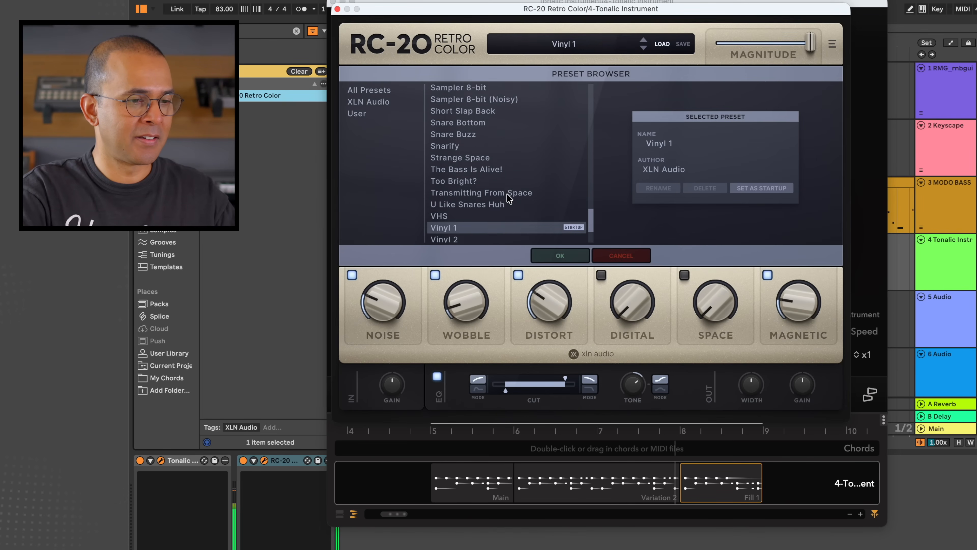
{"action": "scroll", "coordinate": [507, 194], "scroll_direction": "up", "scroll_amount": 6}
{"action": "scroll", "coordinate": [507, 193], "scroll_direction": "up", "scroll_amount": 5}
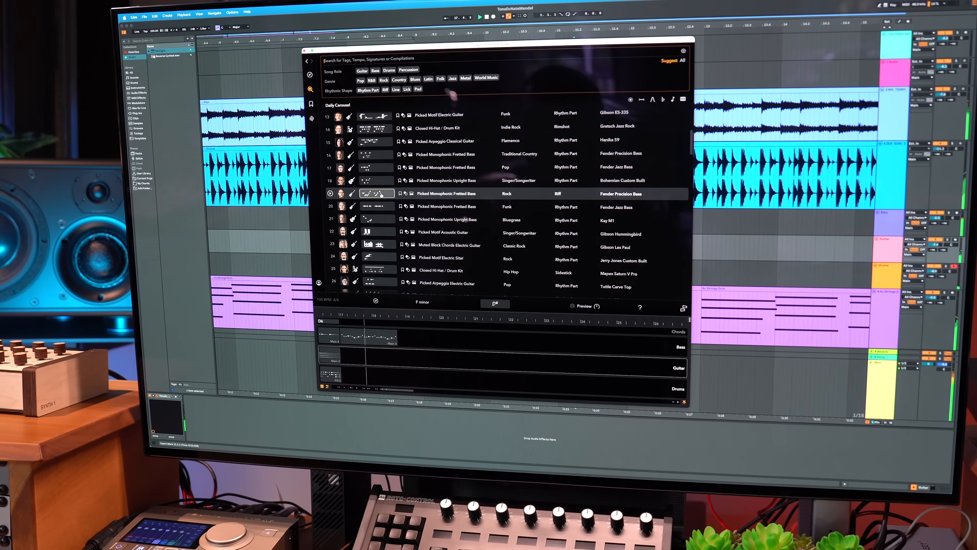
{"action": "left_click_drag", "start_coordinate": [385, 193], "coordinate": [457, 357]}
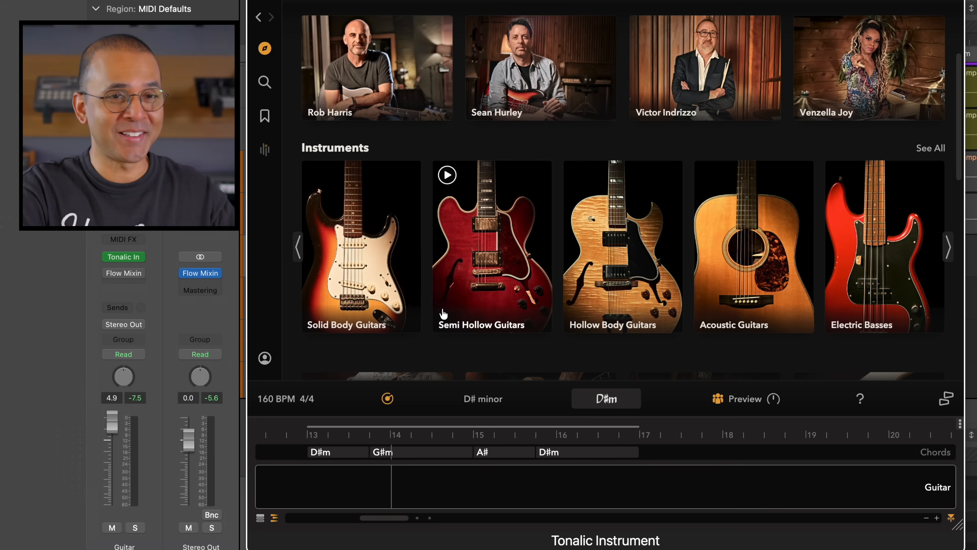
Step: For the D# minor song's Guitar track, list the Solid Body Guitars patterns and audition the first two, Classic Rock and Blues
{"action": "scroll", "coordinate": [443, 308], "scroll_direction": "left", "scroll_amount": 5}
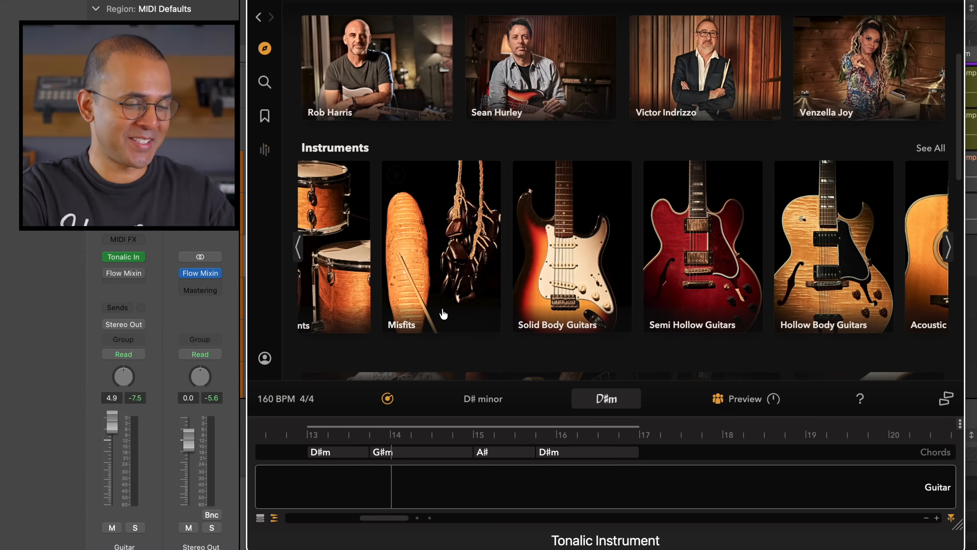
{"action": "left_click", "coordinate": [594, 272]}
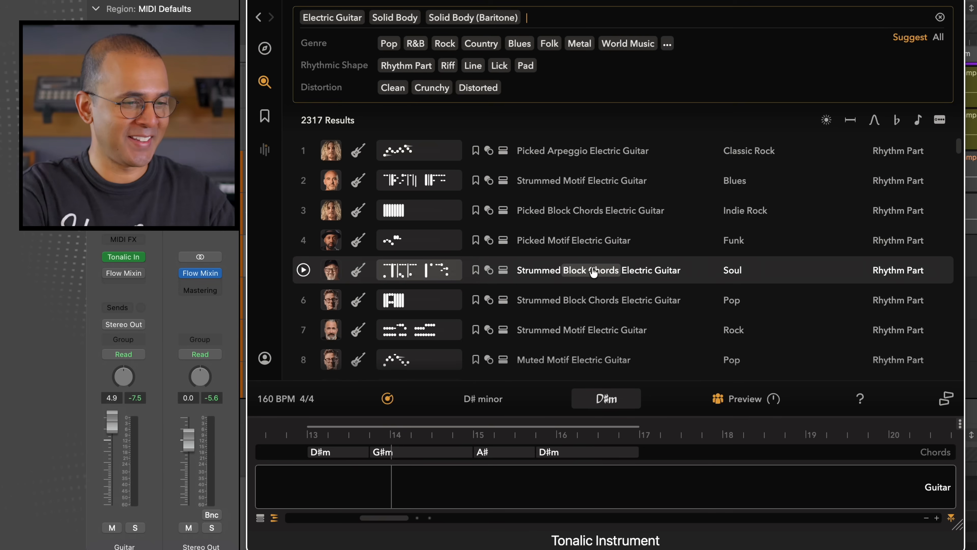
{"action": "left_click", "coordinate": [304, 150]}
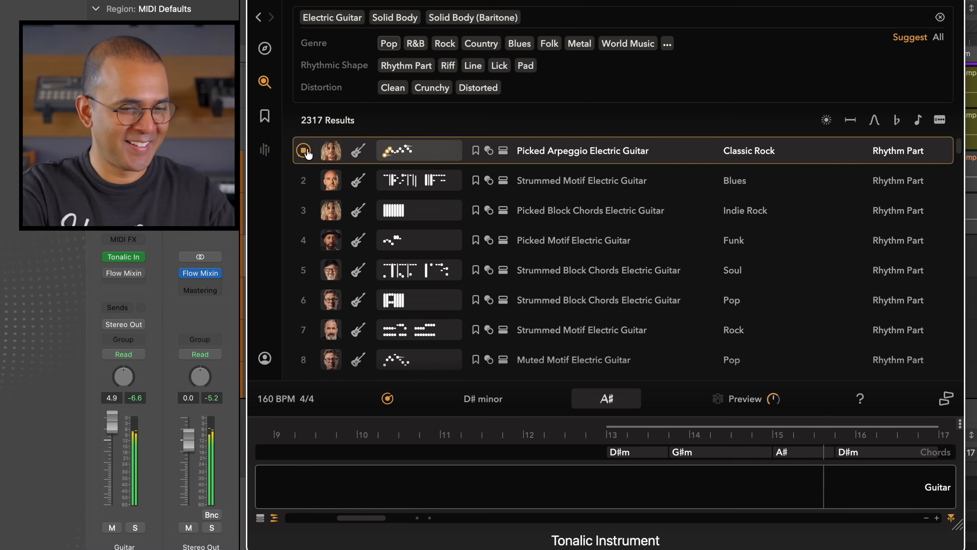
{"action": "left_click", "coordinate": [303, 180]}
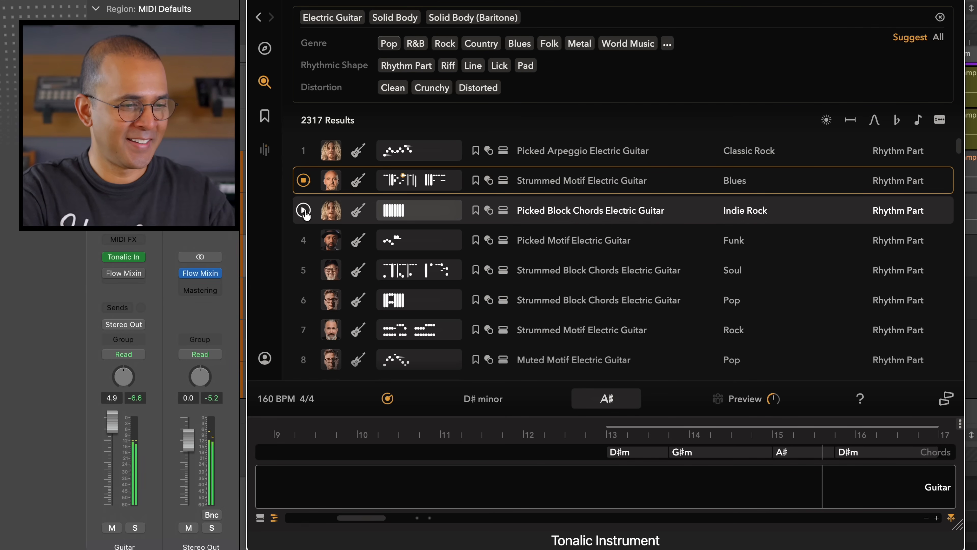
Step: Open the Blues Strummed Motif electric guitar pattern and set its Speed to /2
{"action": "double_click", "coordinate": [426, 181]}
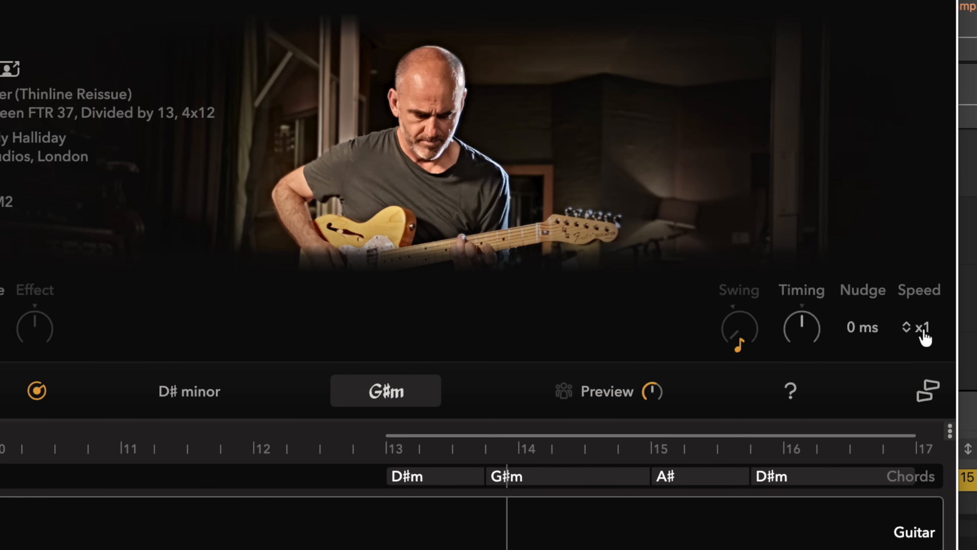
{"action": "left_click", "coordinate": [941, 358]}
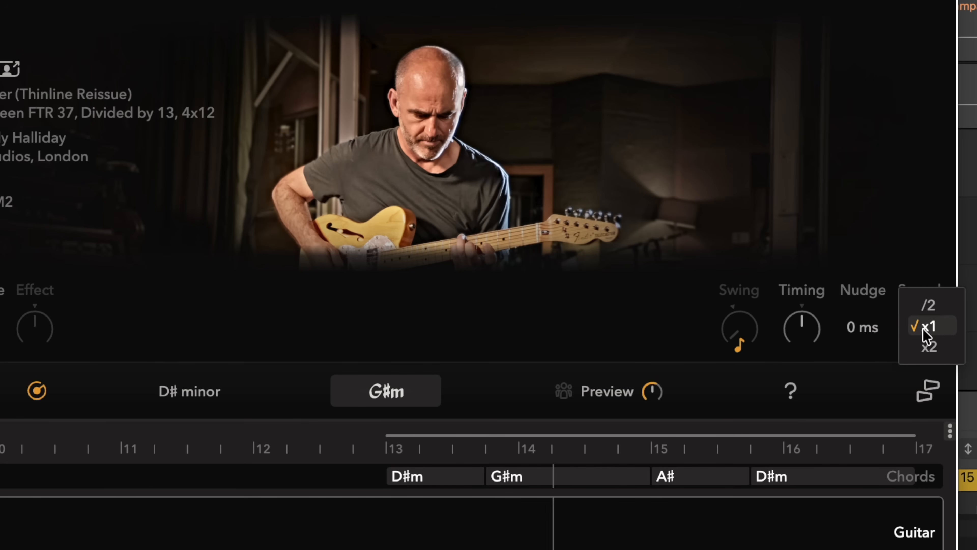
{"action": "left_click", "coordinate": [933, 306]}
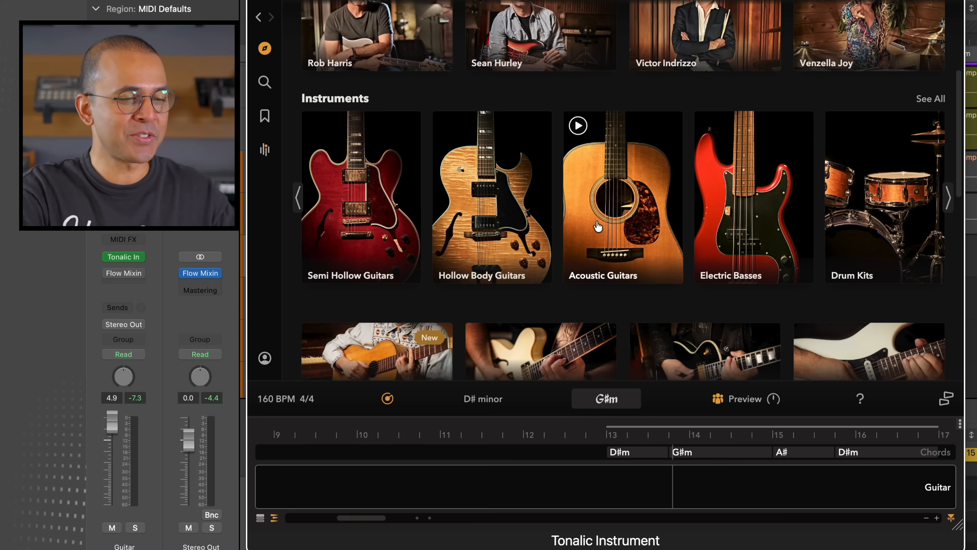
Step: List Latin acoustic guitar patterns, open the Picked Motif pattern and audition Main 3, Main 1 and Main 4
{"action": "left_click", "coordinate": [593, 225]}
{"action": "left_click", "coordinate": [548, 43]}
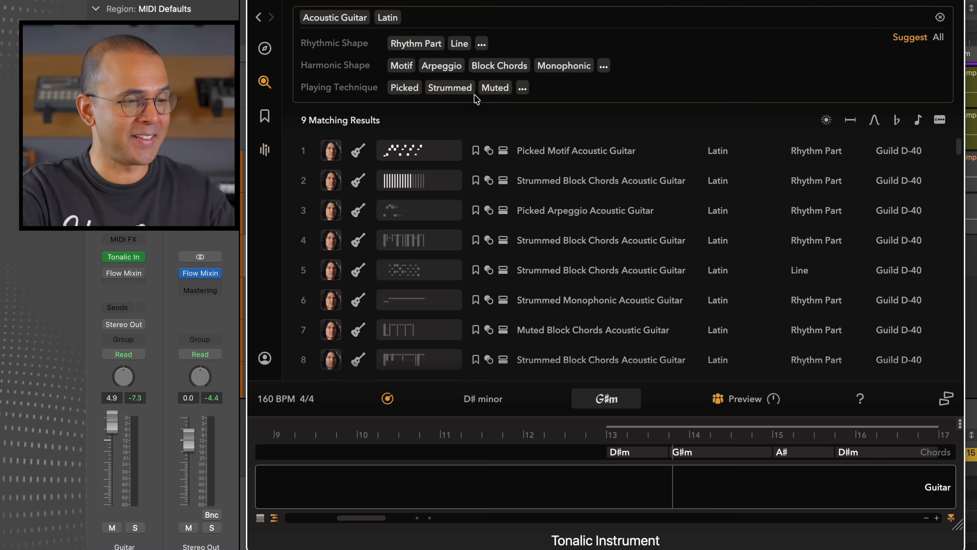
{"action": "left_click", "coordinate": [559, 151]}
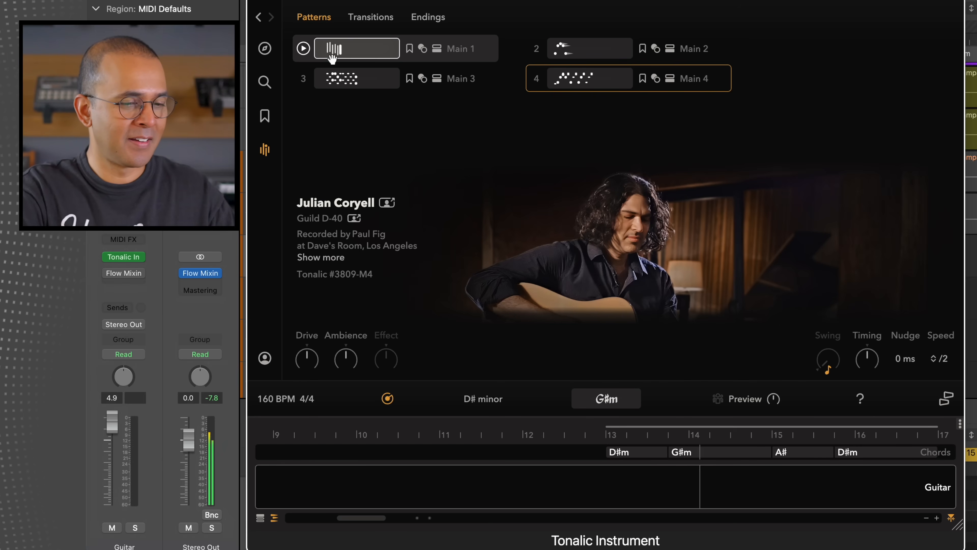
{"action": "left_click", "coordinate": [303, 79]}
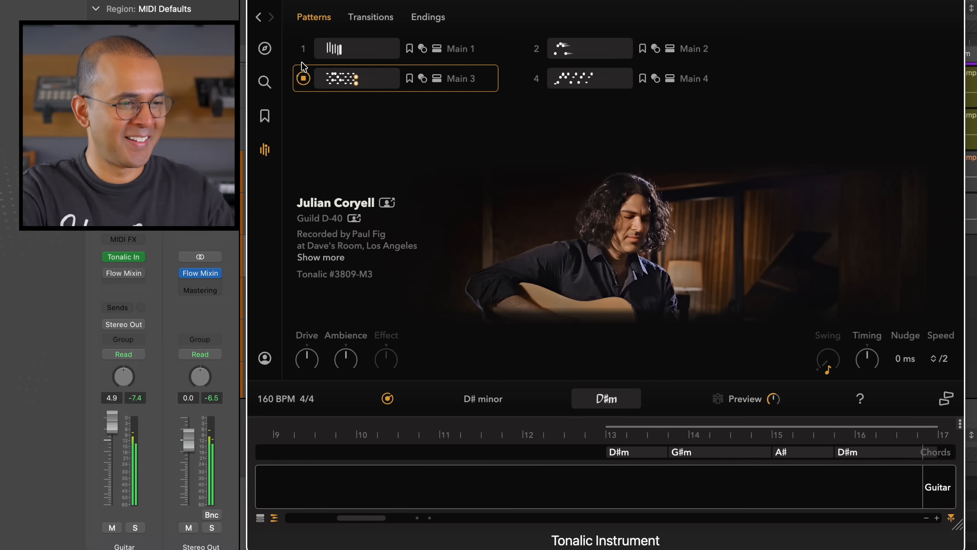
{"action": "left_click", "coordinate": [304, 49]}
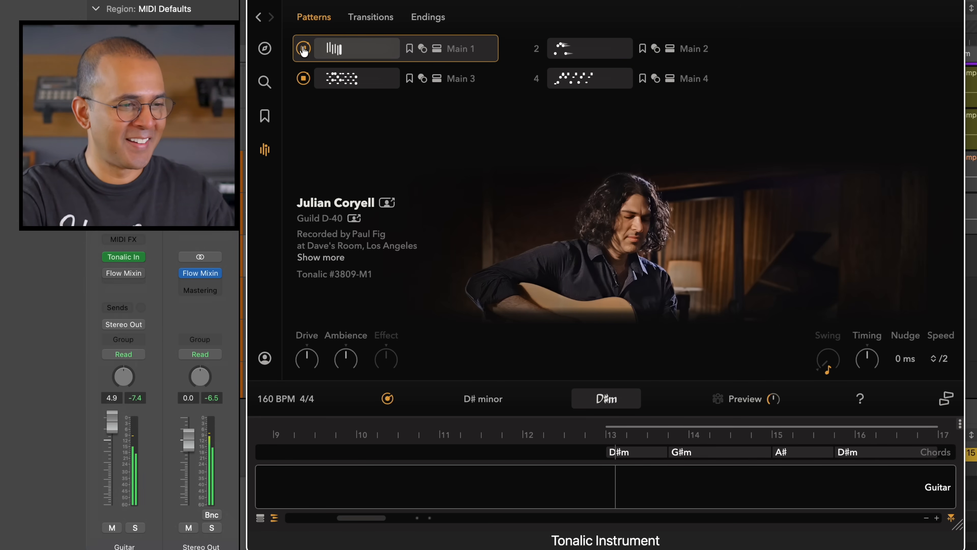
{"action": "left_click", "coordinate": [538, 84]}
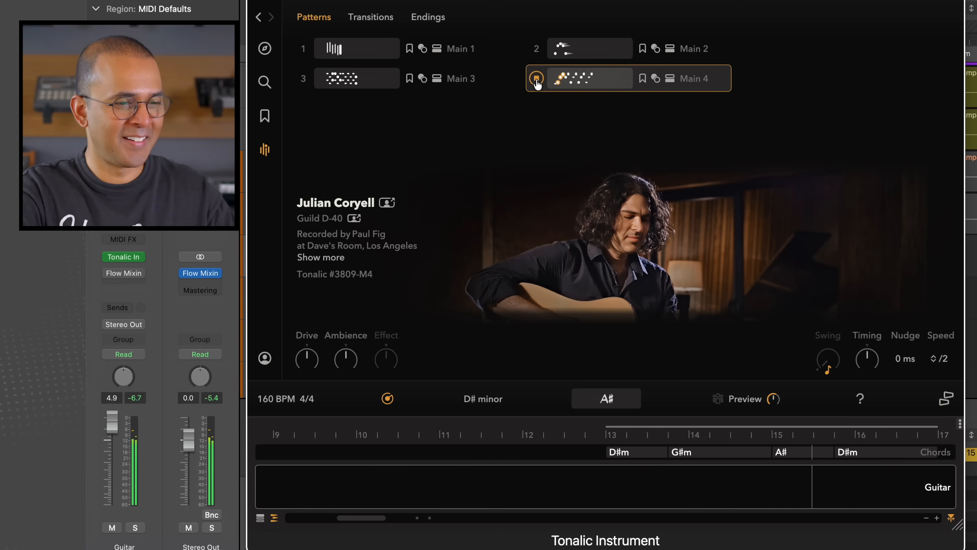
Step: Audition the second and third Latin acoustic patterns and place the Picked Arpeggio pattern over bars 13 to 16 of the Guitar track
{"action": "left_click", "coordinate": [260, 20]}
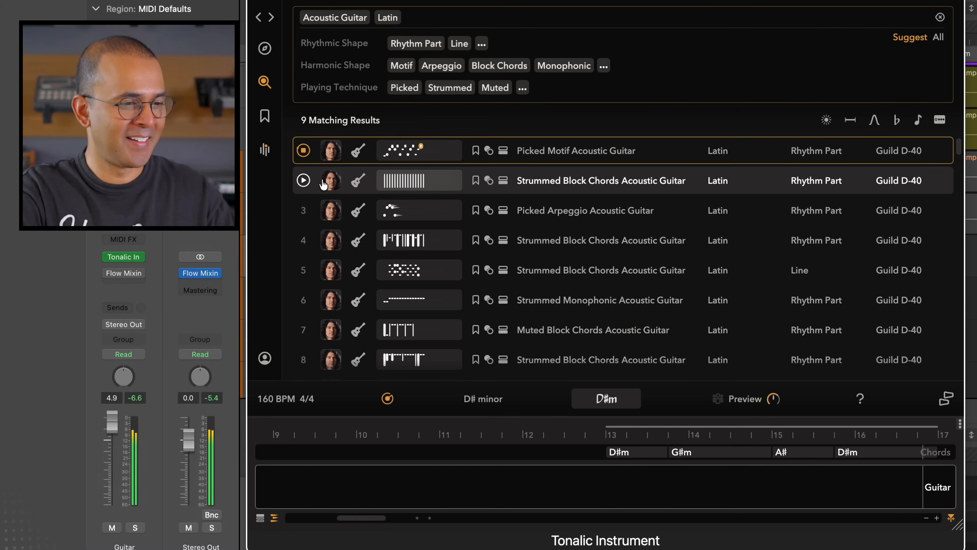
{"action": "left_click", "coordinate": [303, 180]}
{"action": "left_click", "coordinate": [303, 211]}
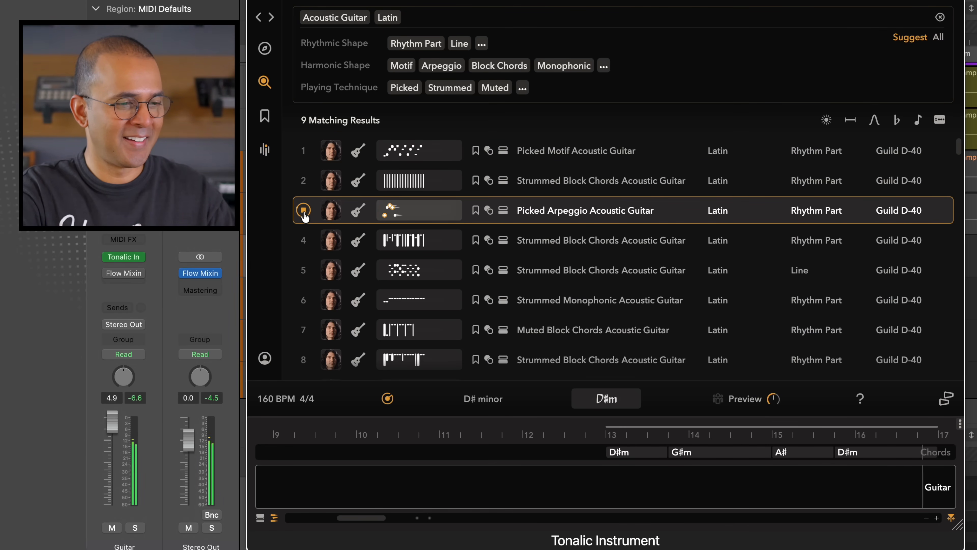
{"action": "left_click_drag", "start_coordinate": [305, 216], "coordinate": [567, 509]}
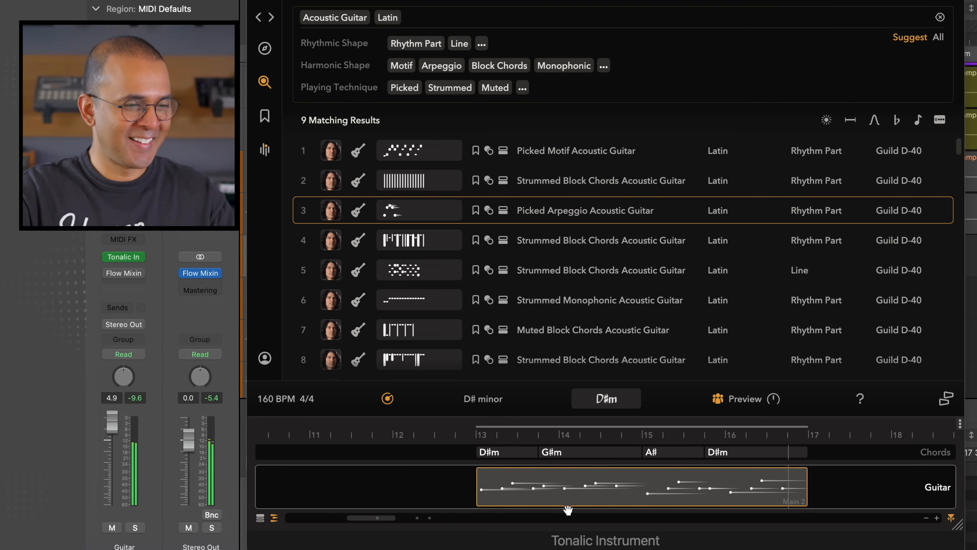
Step: Place the related Main 3 pattern at bar 15 of the Guitar track and extend it to the middle of bar 16
{"action": "double_click", "coordinate": [436, 211]}
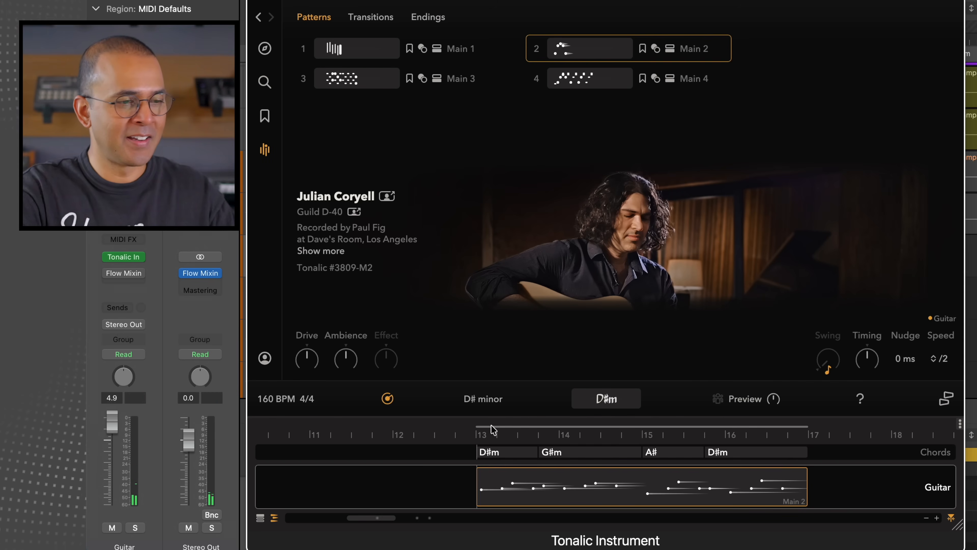
{"action": "left_click_drag", "start_coordinate": [357, 79], "coordinate": [644, 488]}
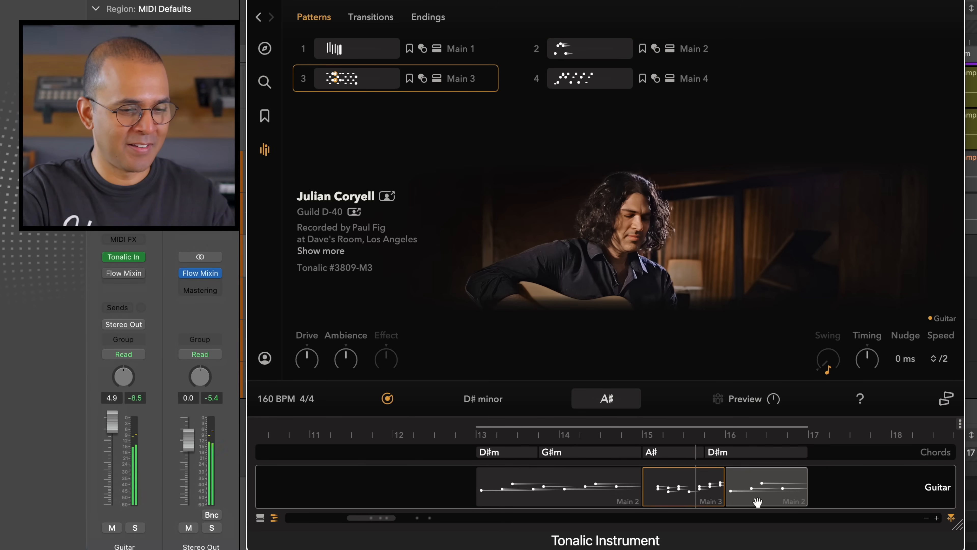
{"action": "left_click_drag", "start_coordinate": [719, 474], "coordinate": [800, 475]}
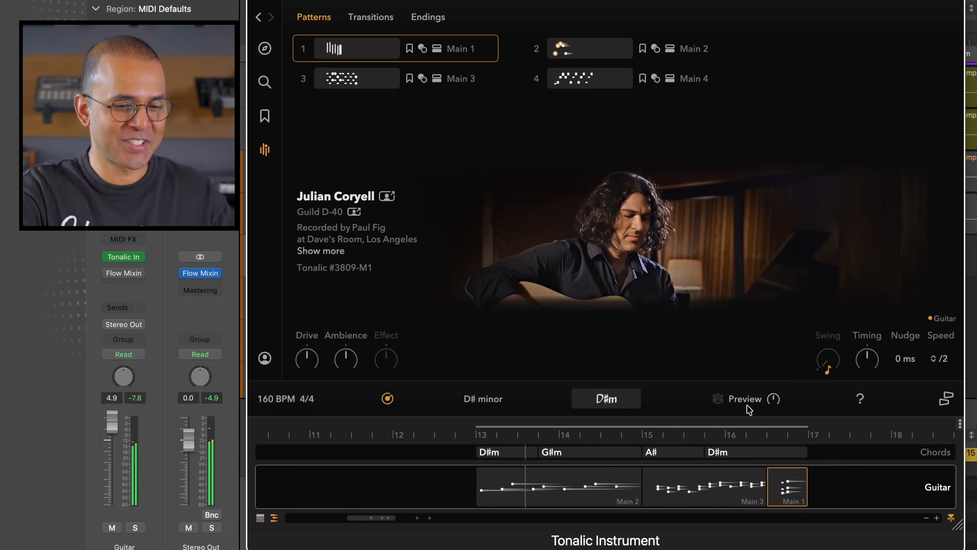
Step: Place the Main 2 pattern in the second half of bar 16 and adjust the end of the clip before bar 15
{"action": "left_click_drag", "start_coordinate": [604, 42], "coordinate": [802, 480]}
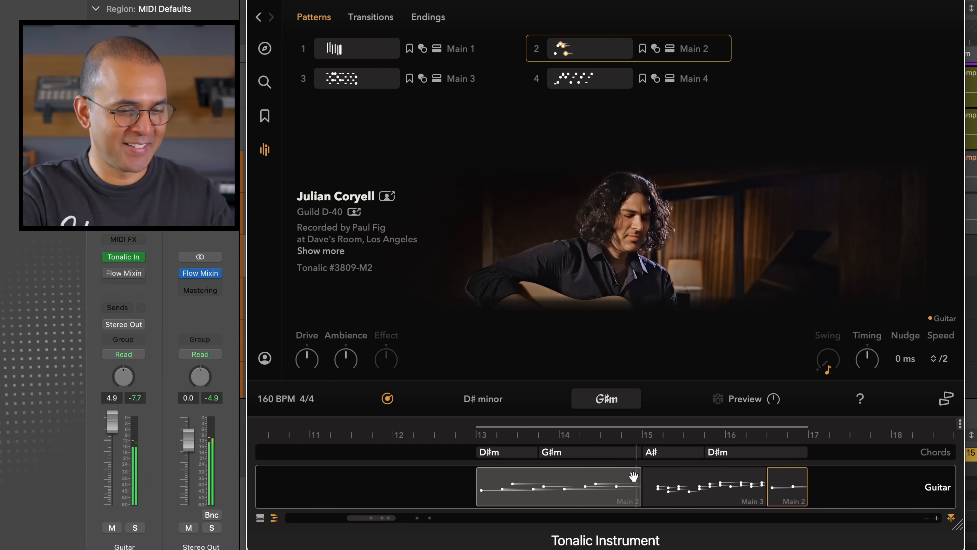
{"action": "left_click_drag", "start_coordinate": [635, 470], "coordinate": [622, 470]}
{"action": "left_click", "coordinate": [644, 471]}
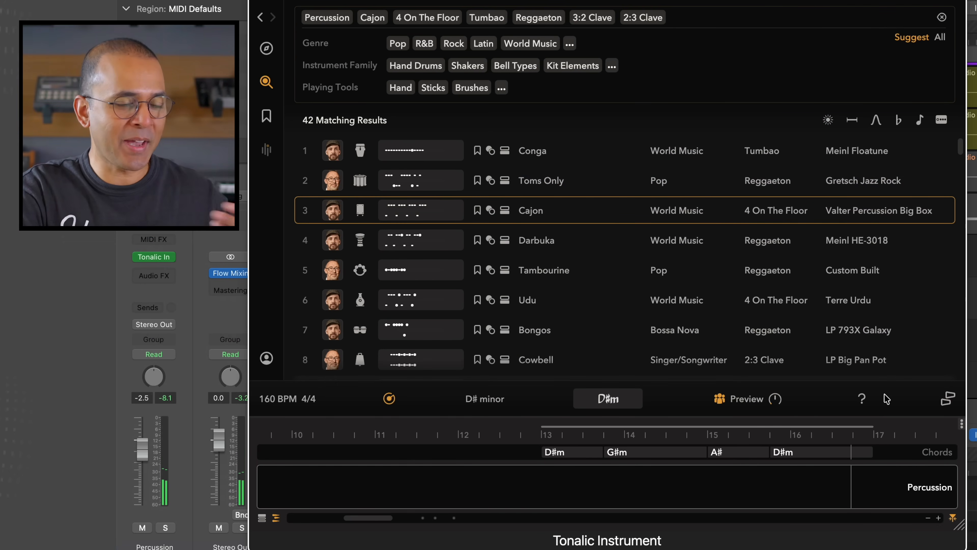
Step: Open the Cajon 4 On The Floor pattern for the Percussion track and set its Speed to /2
{"action": "double_click", "coordinate": [488, 221]}
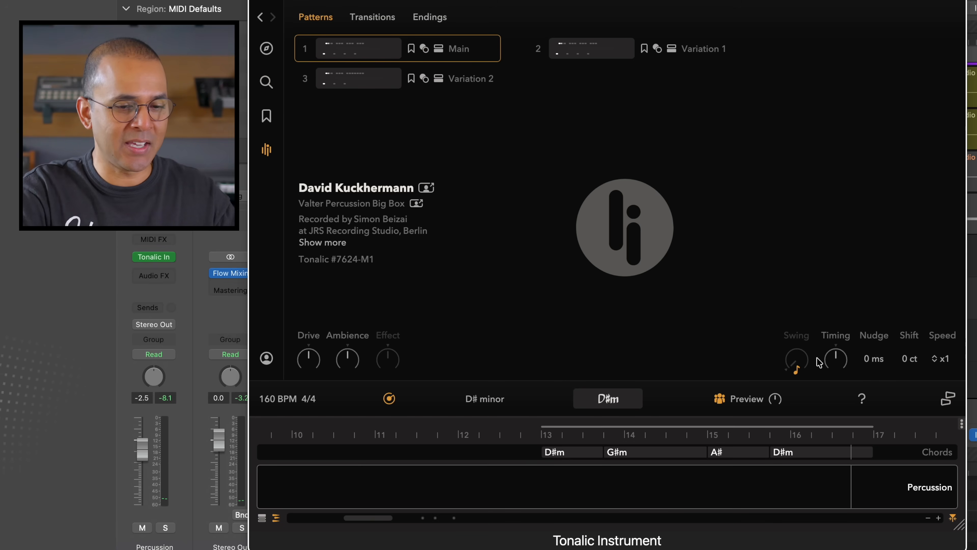
{"action": "left_click", "coordinate": [937, 361]}
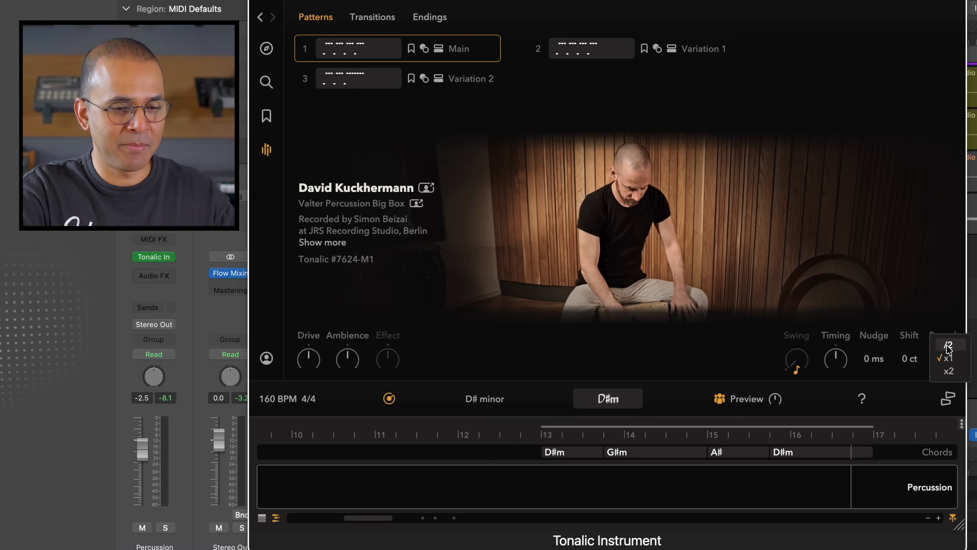
{"action": "left_click", "coordinate": [945, 380]}
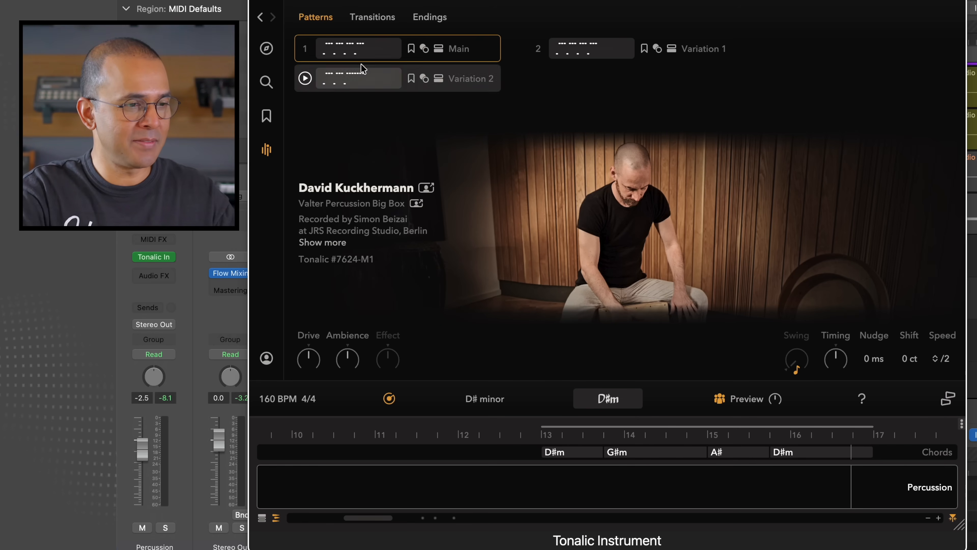
Step: Audition the cajon's Main, Variation 2 and Variation 1 patterns, and add the Main pattern to the Percussion track
{"action": "left_click", "coordinate": [358, 49]}
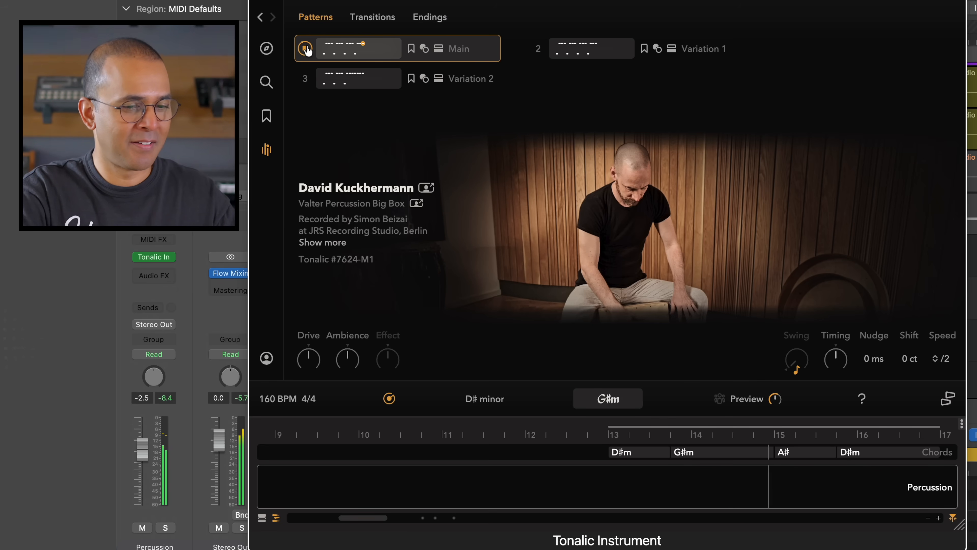
{"action": "left_click", "coordinate": [306, 79]}
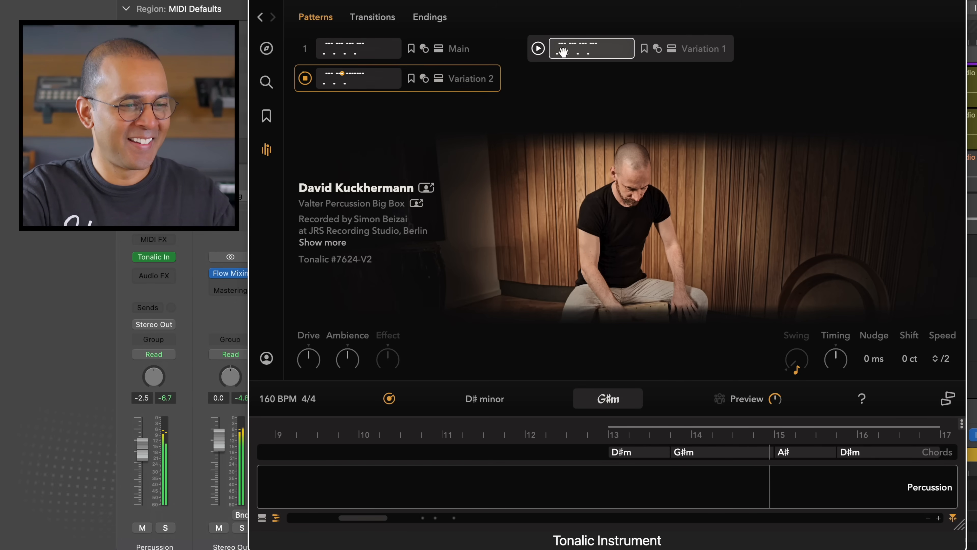
{"action": "left_click", "coordinate": [537, 49]}
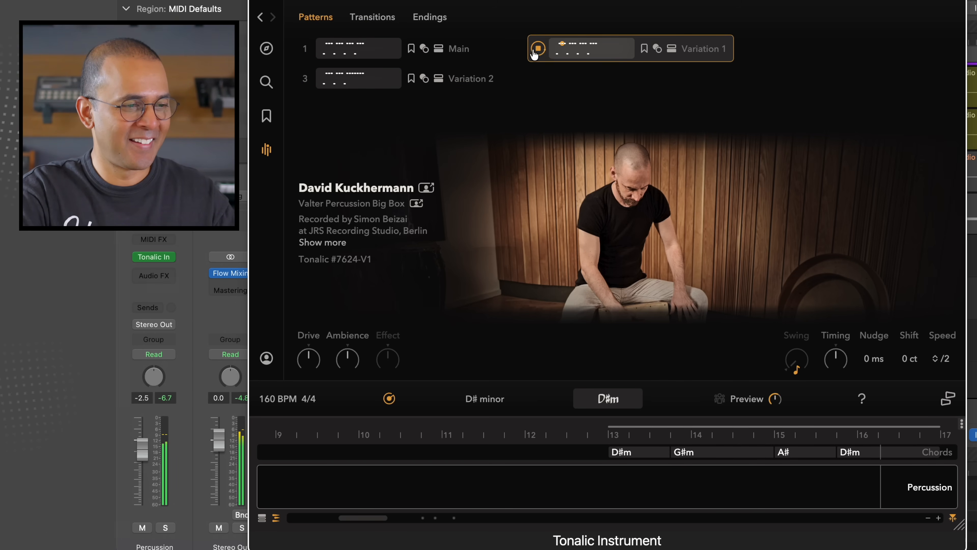
{"action": "left_click_drag", "start_coordinate": [365, 53], "coordinate": [543, 390]}
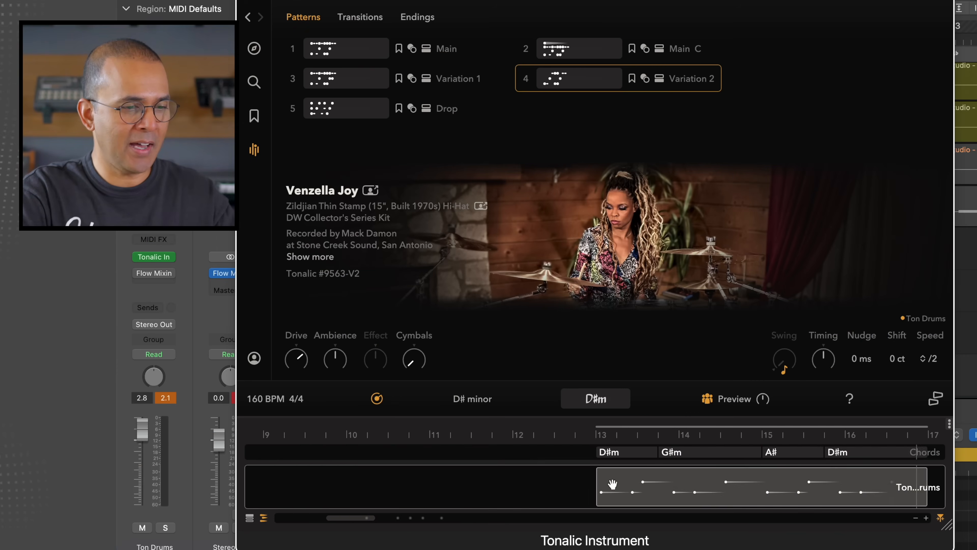
Step: Play back the Variation 2 drum part at bar 13 of the Ton Drums track
{"action": "scroll", "coordinate": [612, 484], "scroll_direction": "right", "scroll_amount": 5}
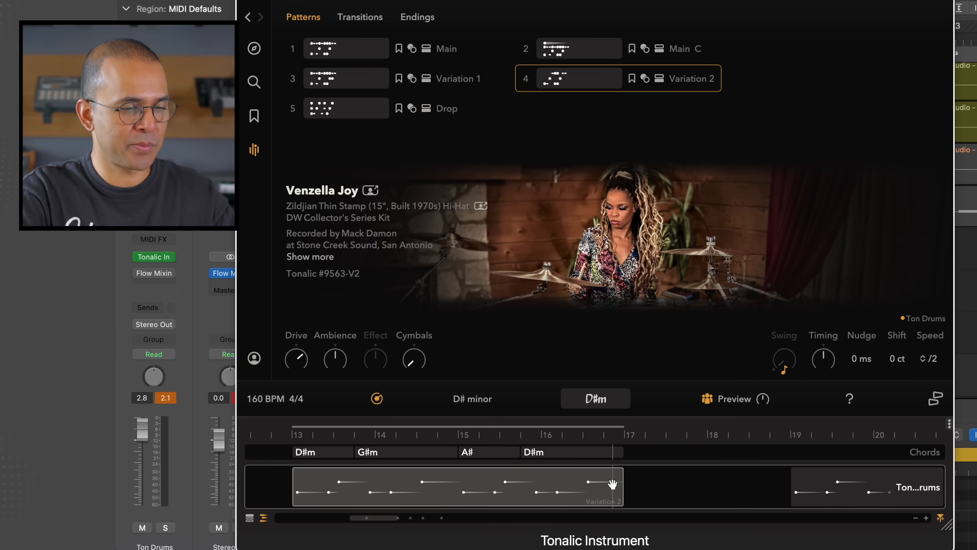
{"action": "key", "text": "space"}
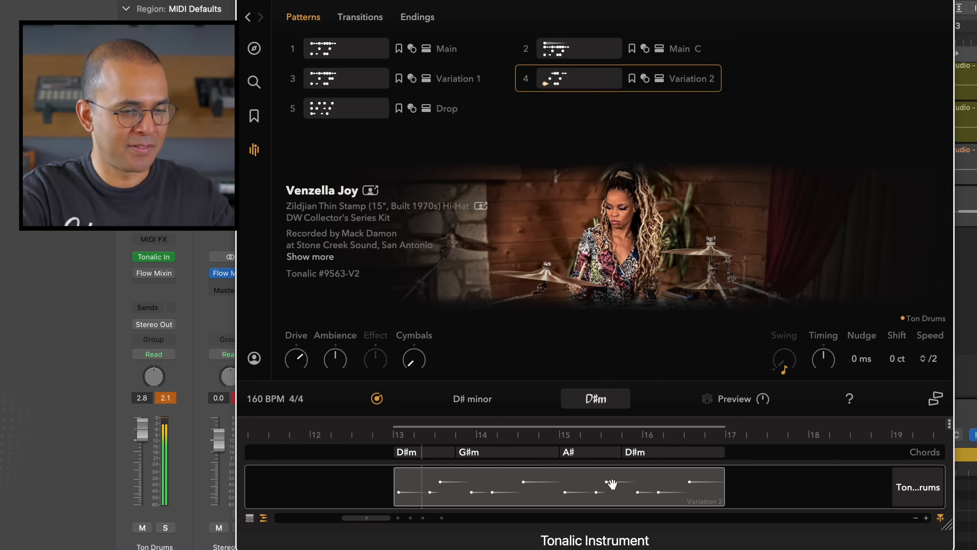